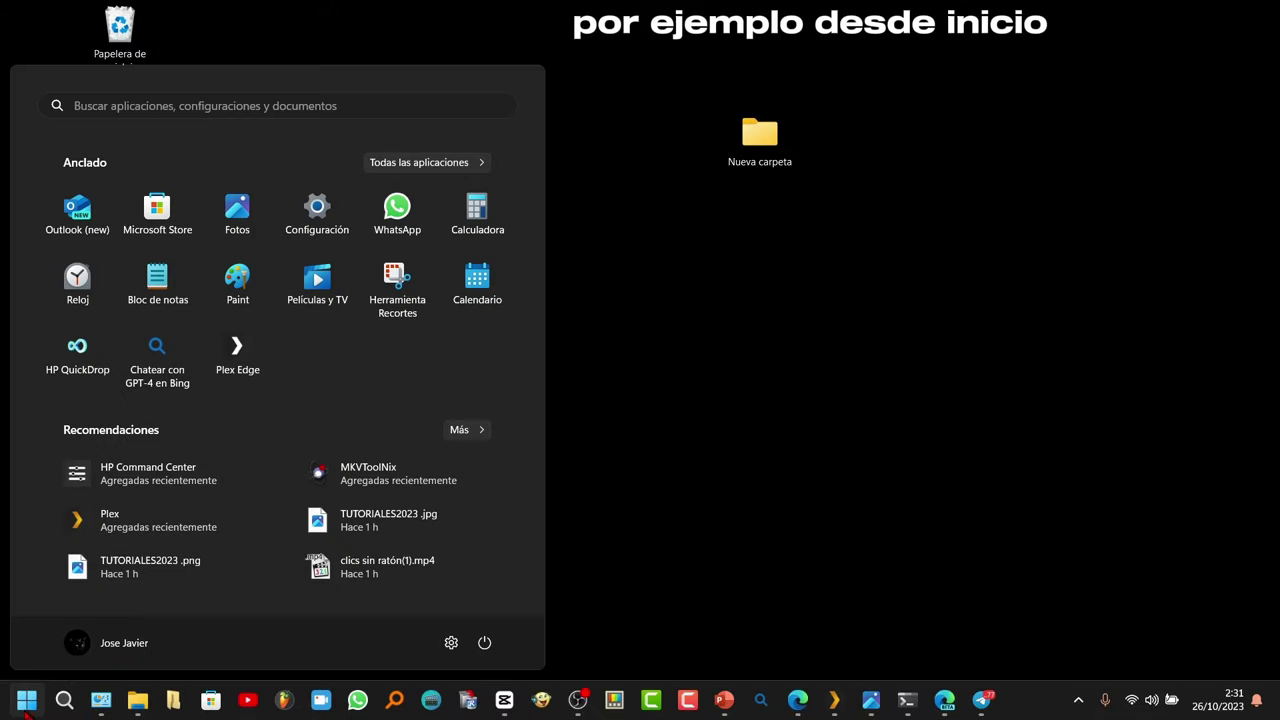
- Open the file location of Subtitle Edit from the Start search and display the properties of its shortcut
{"action": "left_click", "coordinate": [268, 108]}
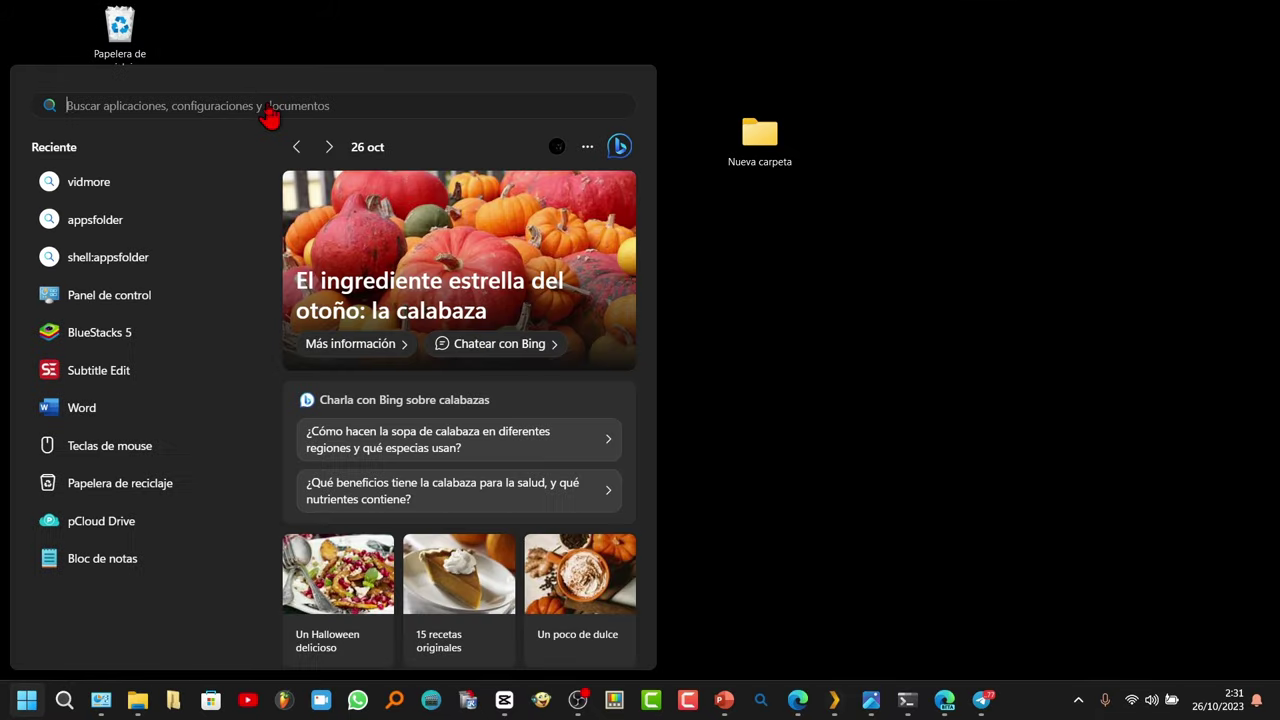
{"action": "right_click", "coordinate": [91, 381]}
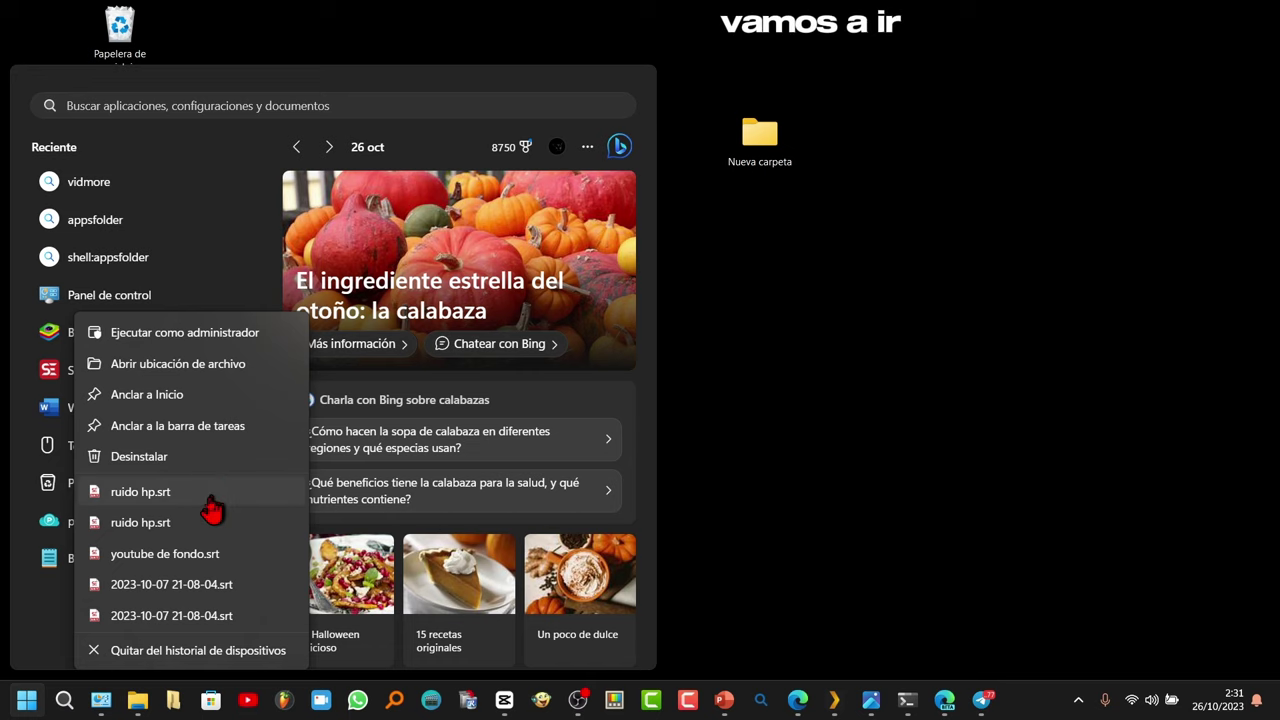
{"action": "left_click", "coordinate": [183, 378]}
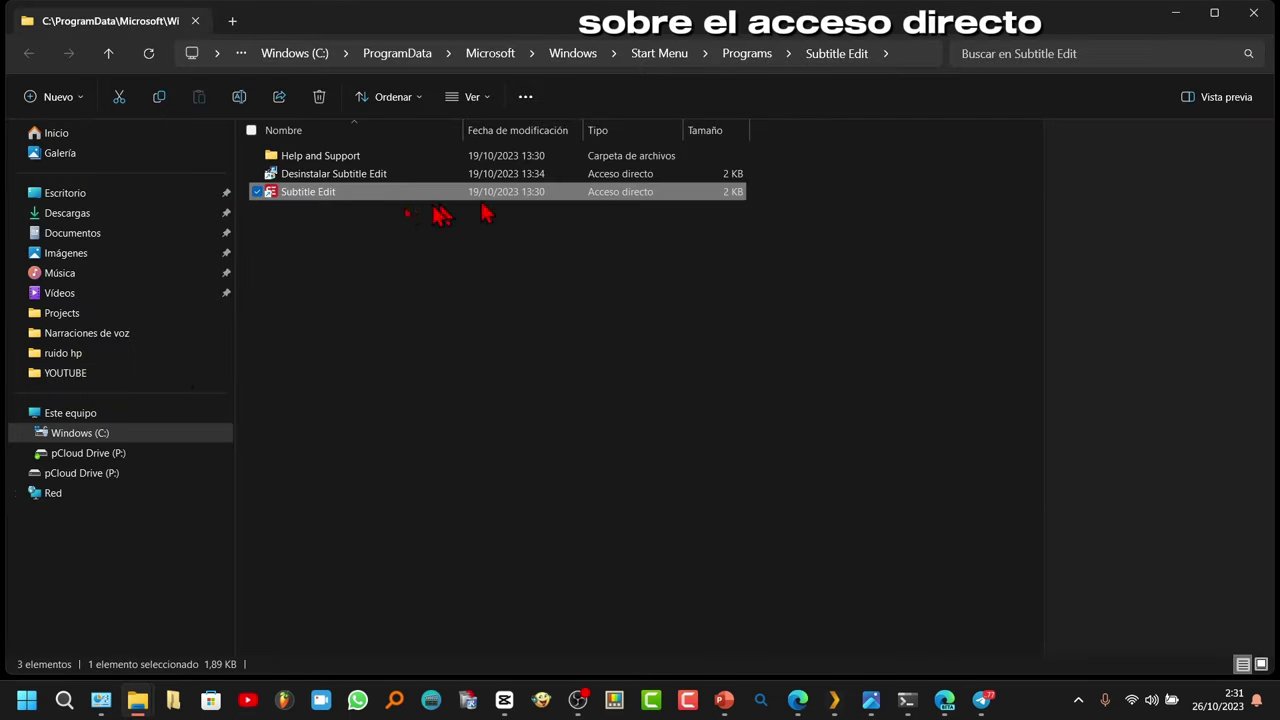
{"action": "right_click", "coordinate": [310, 203]}
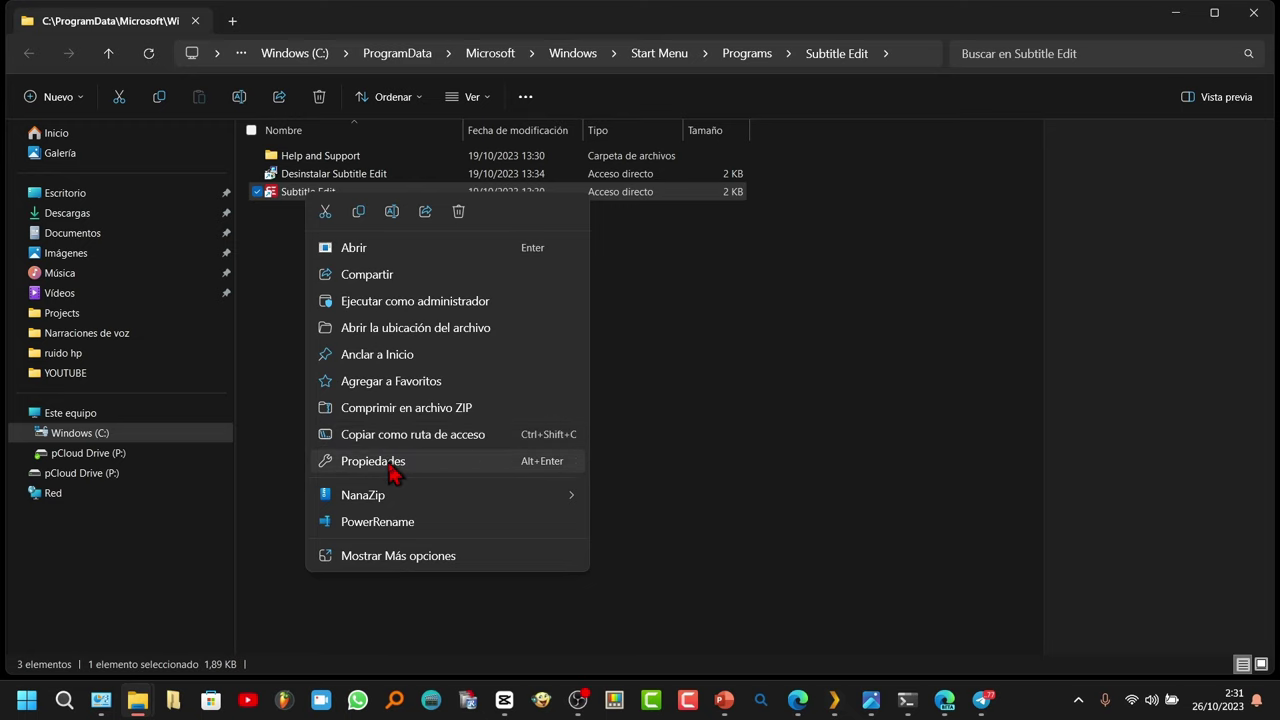
{"action": "left_click", "coordinate": [545, 471]}
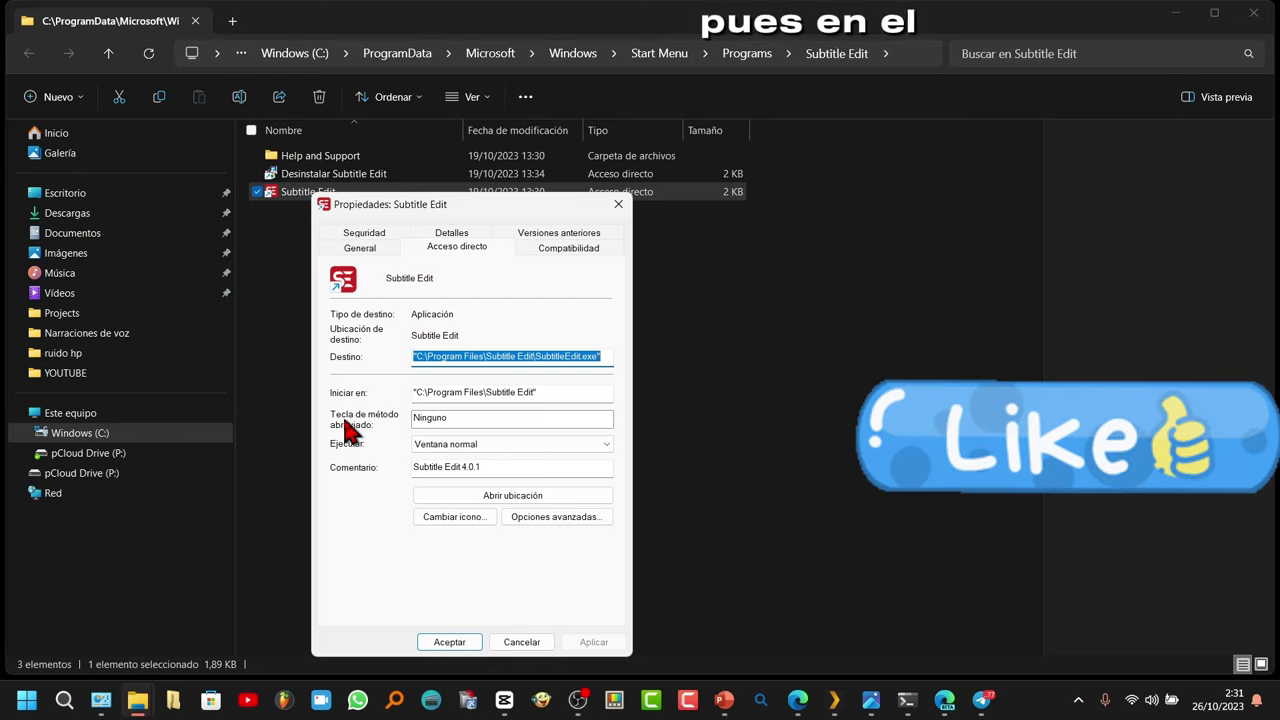
- Try the numeric keypad subtraction, addition, multiplication and division keys, then the regular minus key, as Subtitle Edit's shortcut key
{"action": "left_click", "coordinate": [468, 420]}
{"action": "key", "text": "KP_Subtract"}
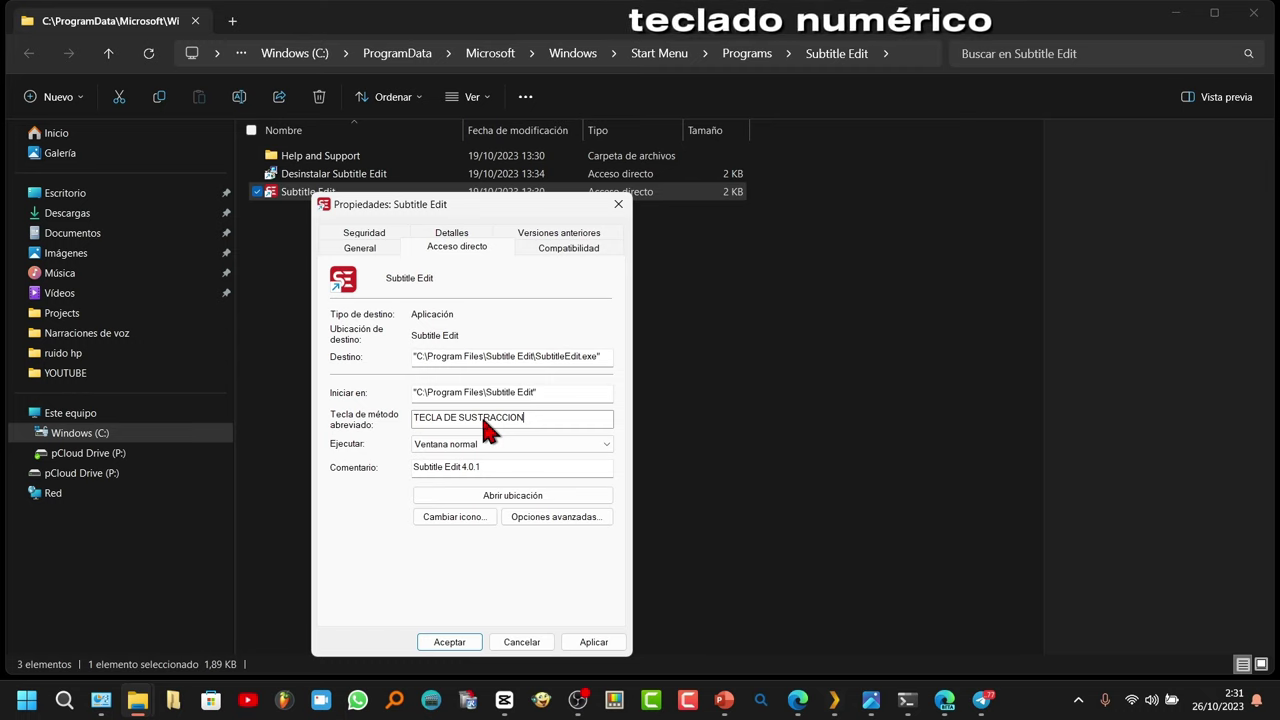
{"action": "key", "text": "KP_Add"}
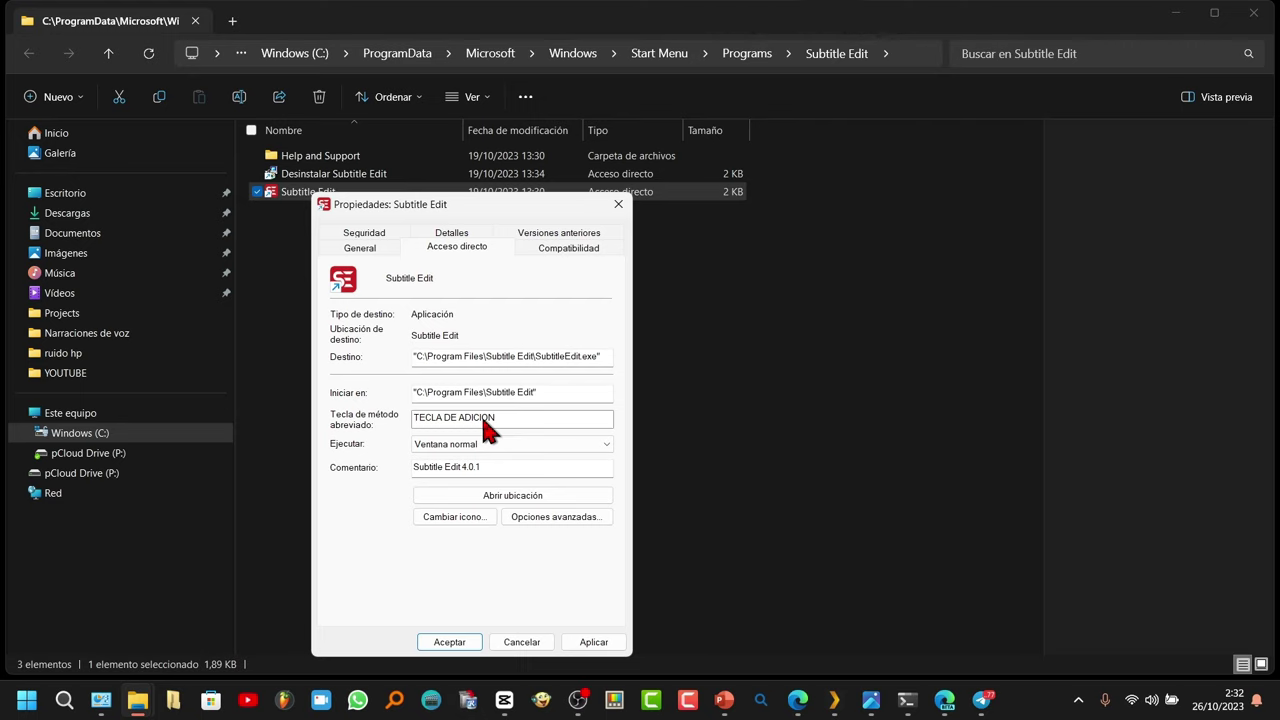
{"action": "key", "text": "KP_Multiply"}
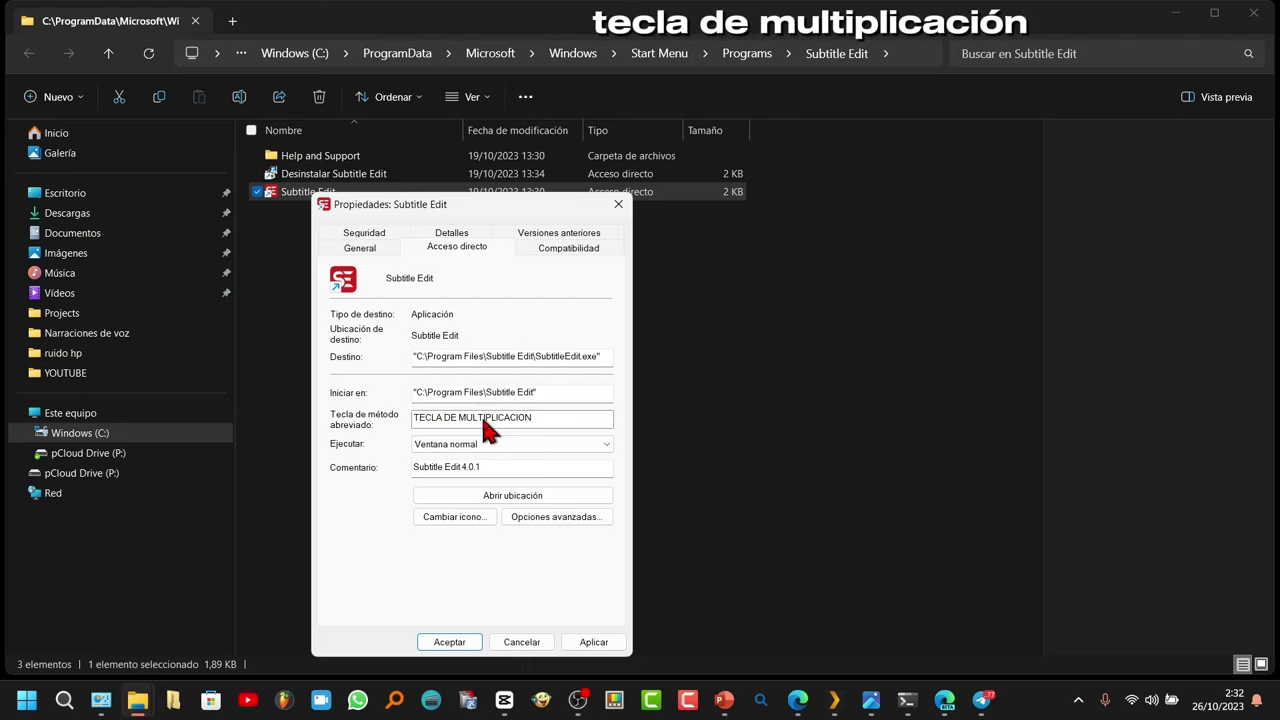
{"action": "key", "text": "KP_Divide"}
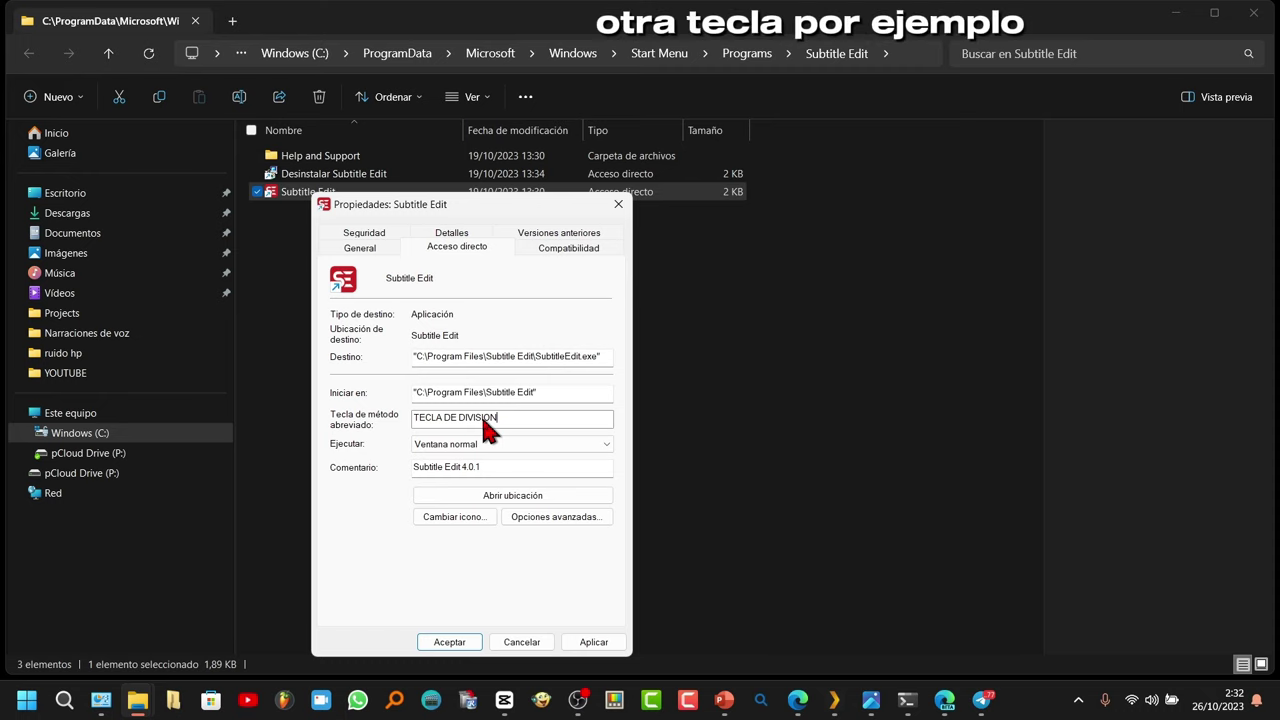
{"action": "key", "text": "minus"}
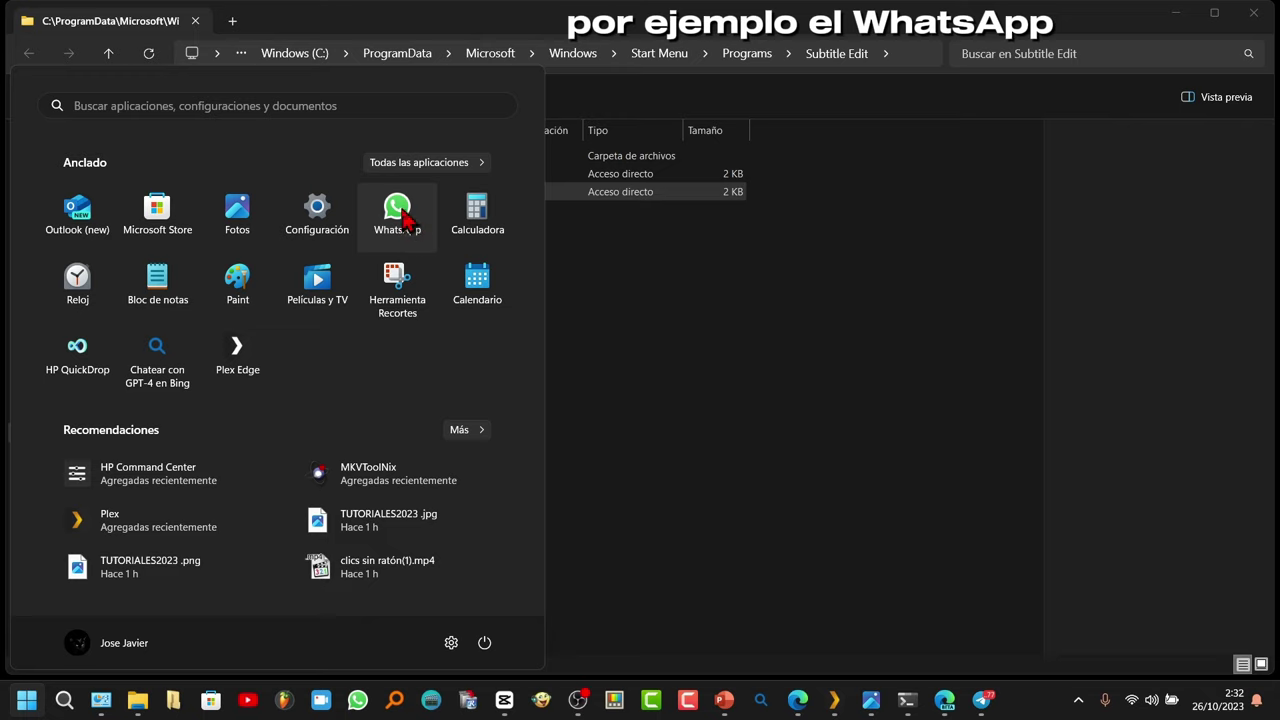
- Check which options the pinned WhatsApp app offers in Start, and dismiss them
{"action": "right_click", "coordinate": [406, 218]}
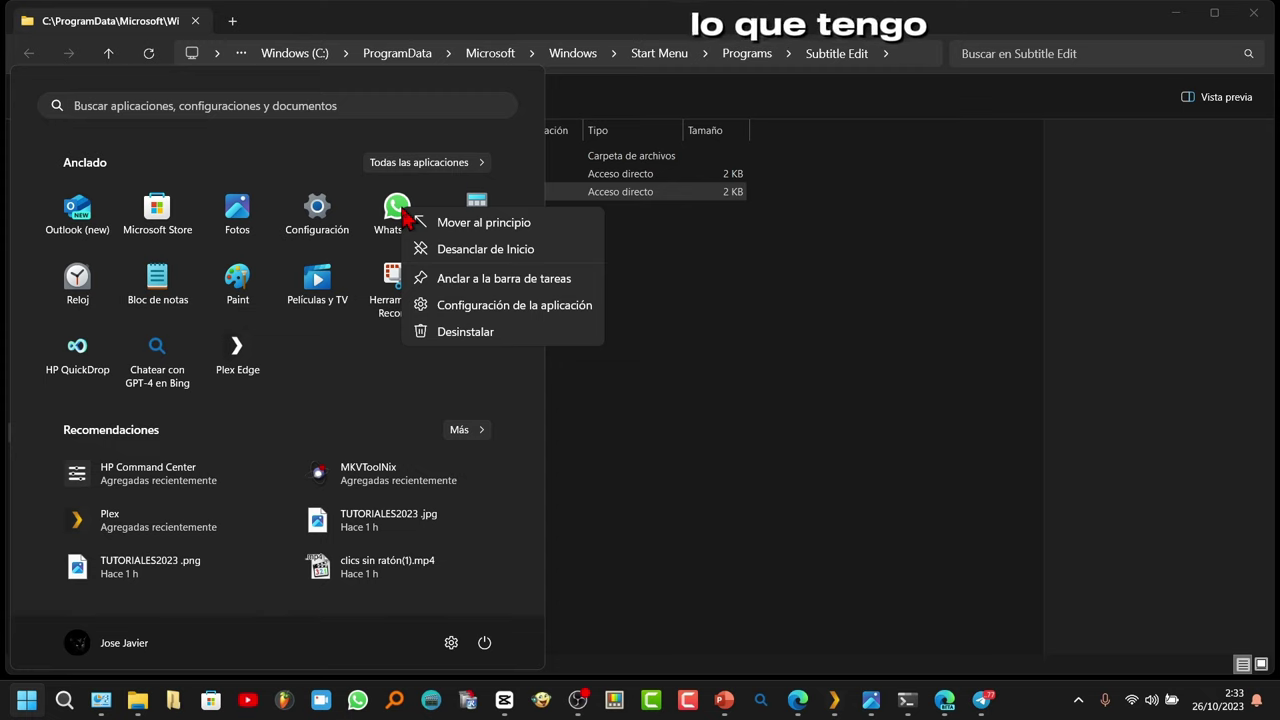
{"action": "left_click", "coordinate": [912, 365]}
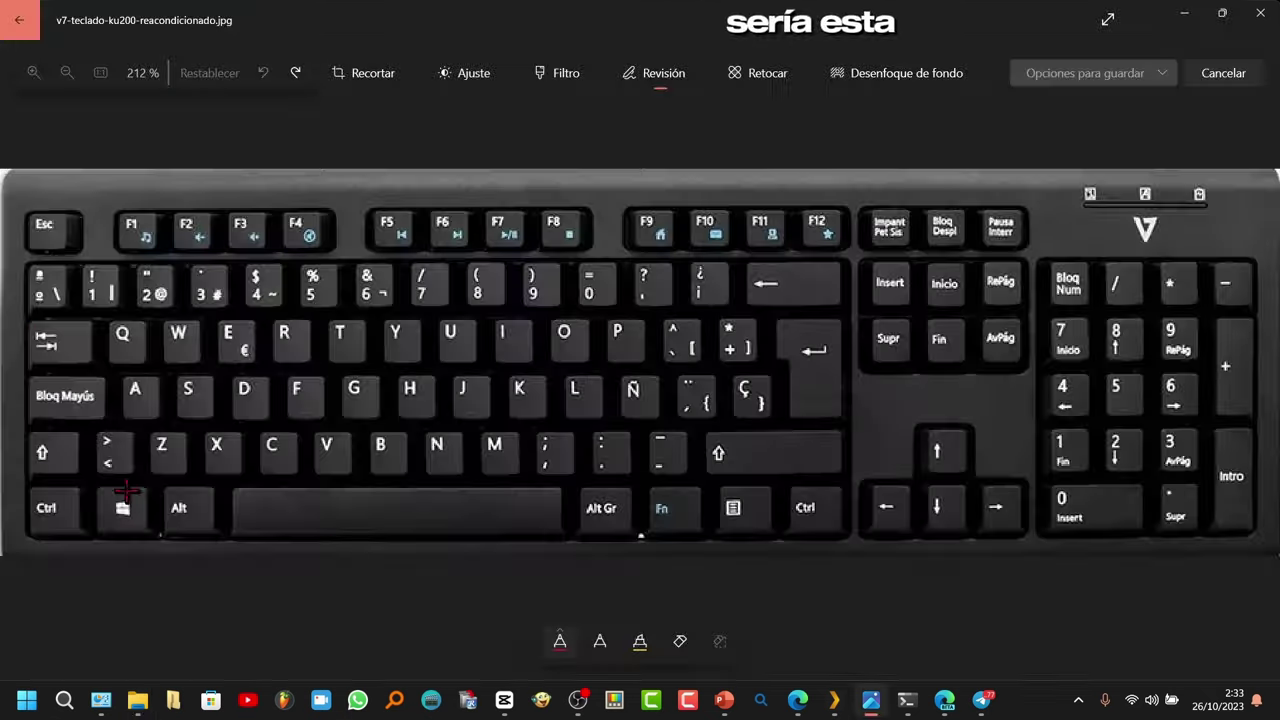
- Circle the Windows key and the R key in red on the keyboard picture in Photos
{"action": "mouse_move", "coordinate": [108, 488]}
{"action": "left_mouse_down"}
{"action": "mouse_move", "coordinate": [92, 515]}
{"action": "mouse_move", "coordinate": [145, 530]}
{"action": "mouse_move", "coordinate": [112, 492]}
{"action": "left_mouse_up"}
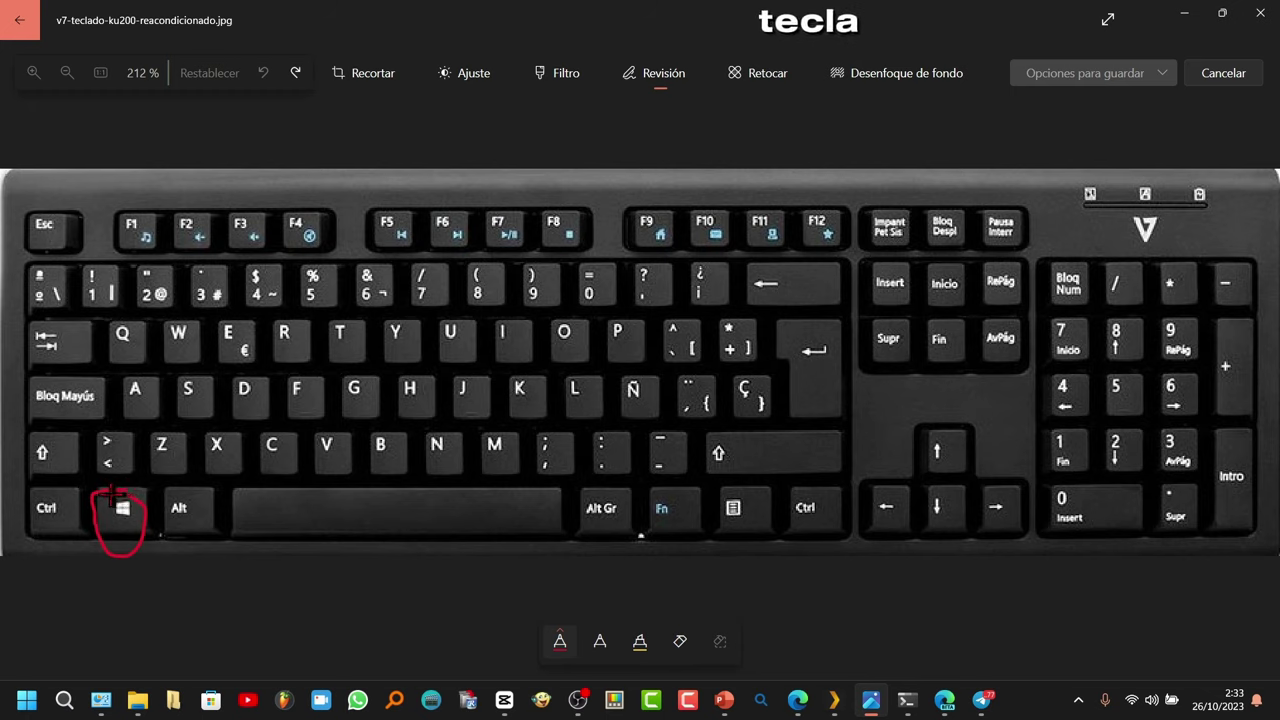
{"action": "mouse_move", "coordinate": [272, 324]}
{"action": "left_mouse_down"}
{"action": "mouse_move", "coordinate": [308, 372]}
{"action": "mouse_move", "coordinate": [298, 318]}
{"action": "left_mouse_up"}
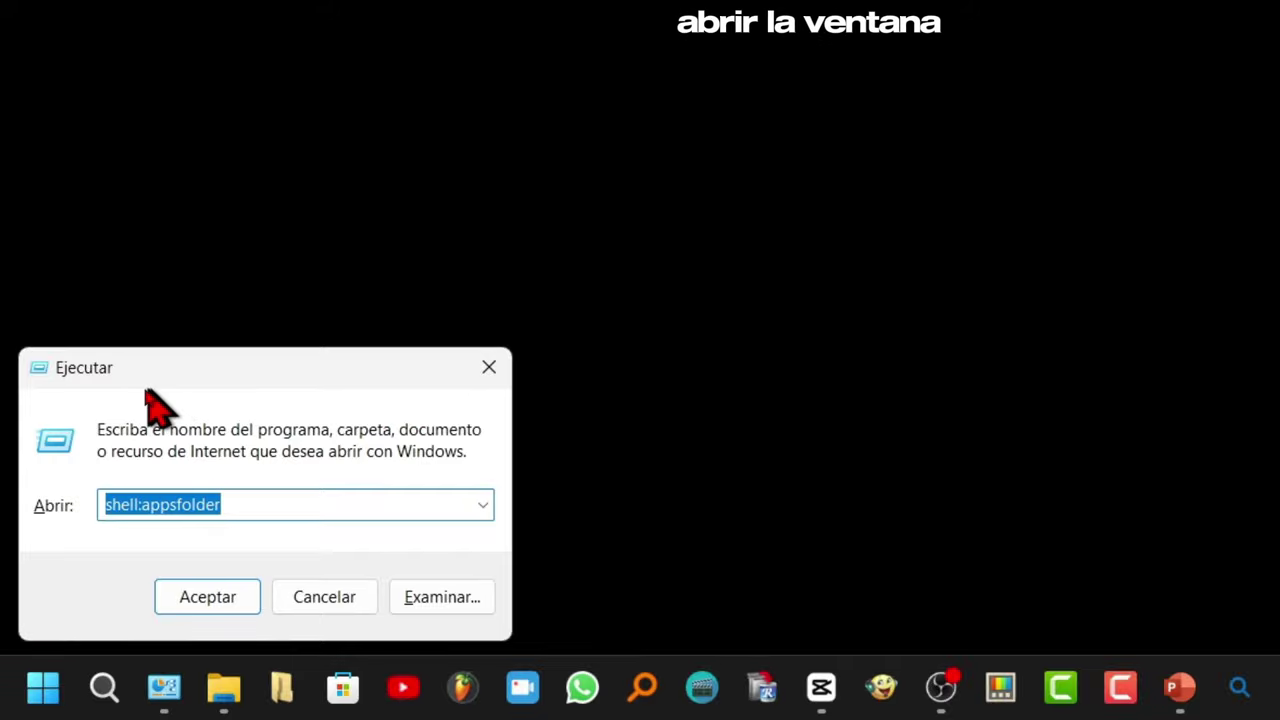
- Run shell:appsfolder from the Run dialog to open the applications folder
{"action": "left_click", "coordinate": [252, 502]}
{"action": "left_click_drag", "start_coordinate": [252, 502], "coordinate": [100, 523]}
{"action": "left_click", "coordinate": [255, 505]}
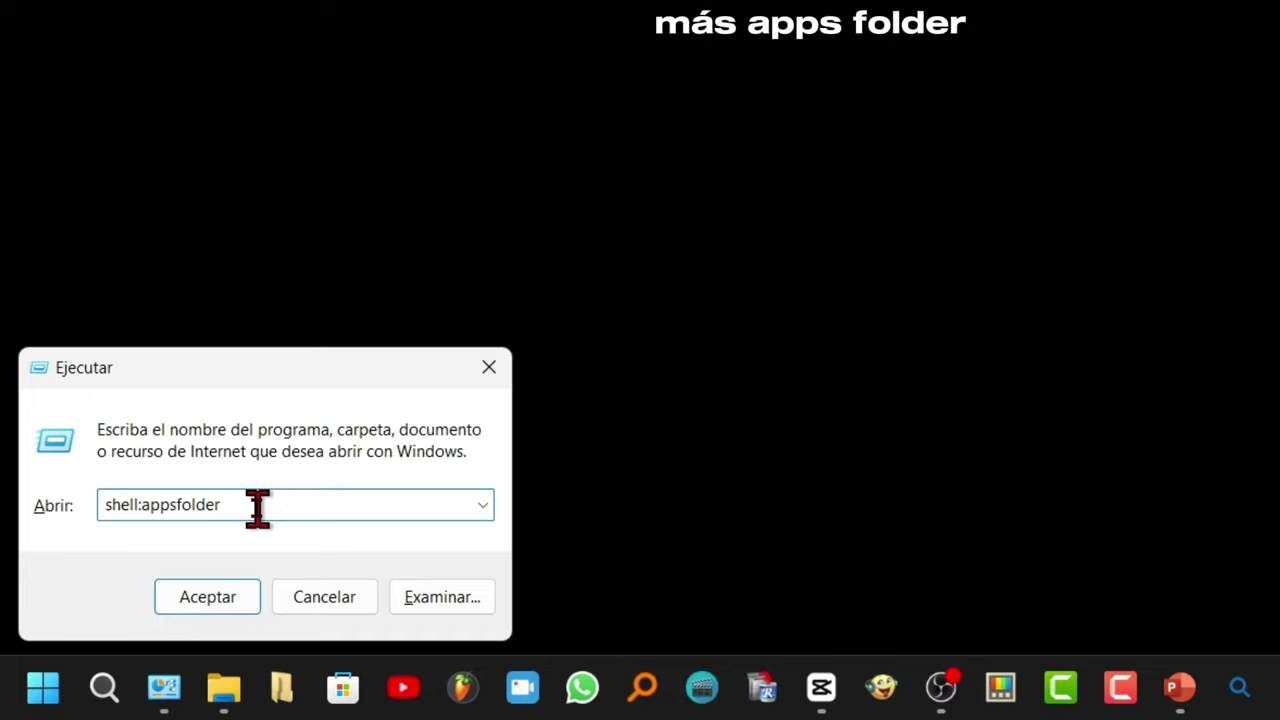
{"action": "left_click_drag", "start_coordinate": [257, 508], "coordinate": [123, 505]}
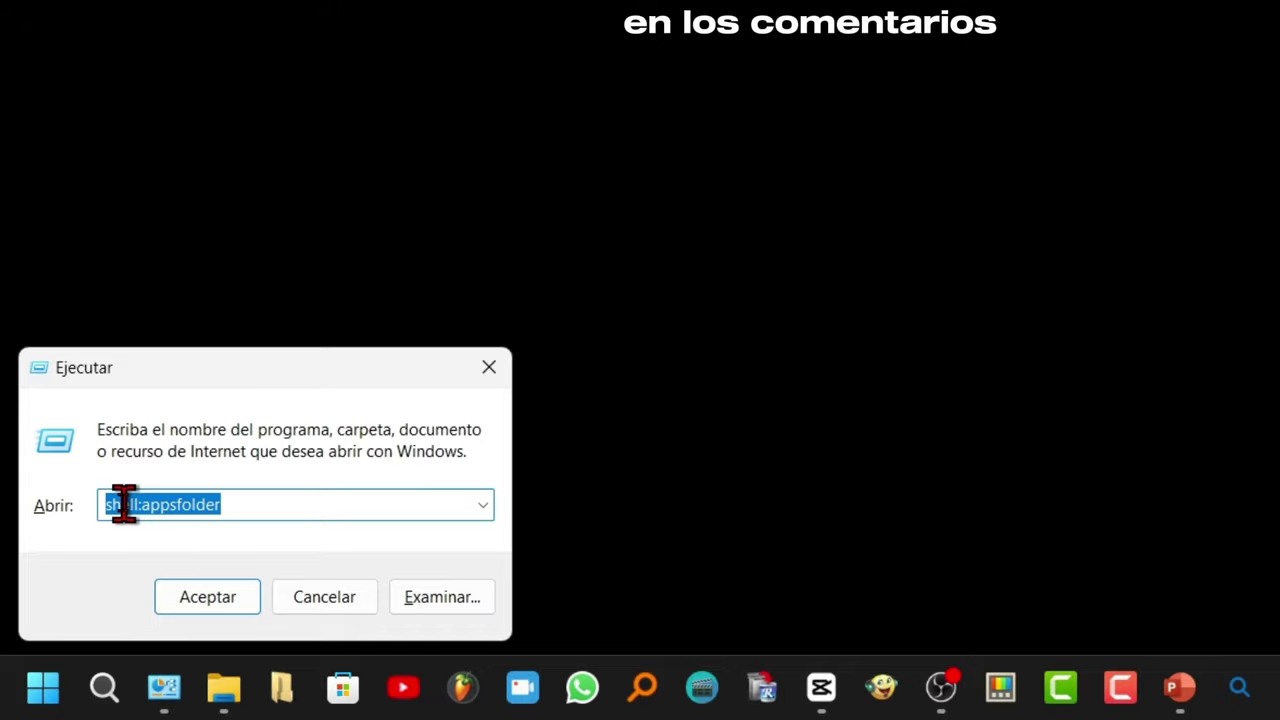
{"action": "left_click", "coordinate": [208, 600]}
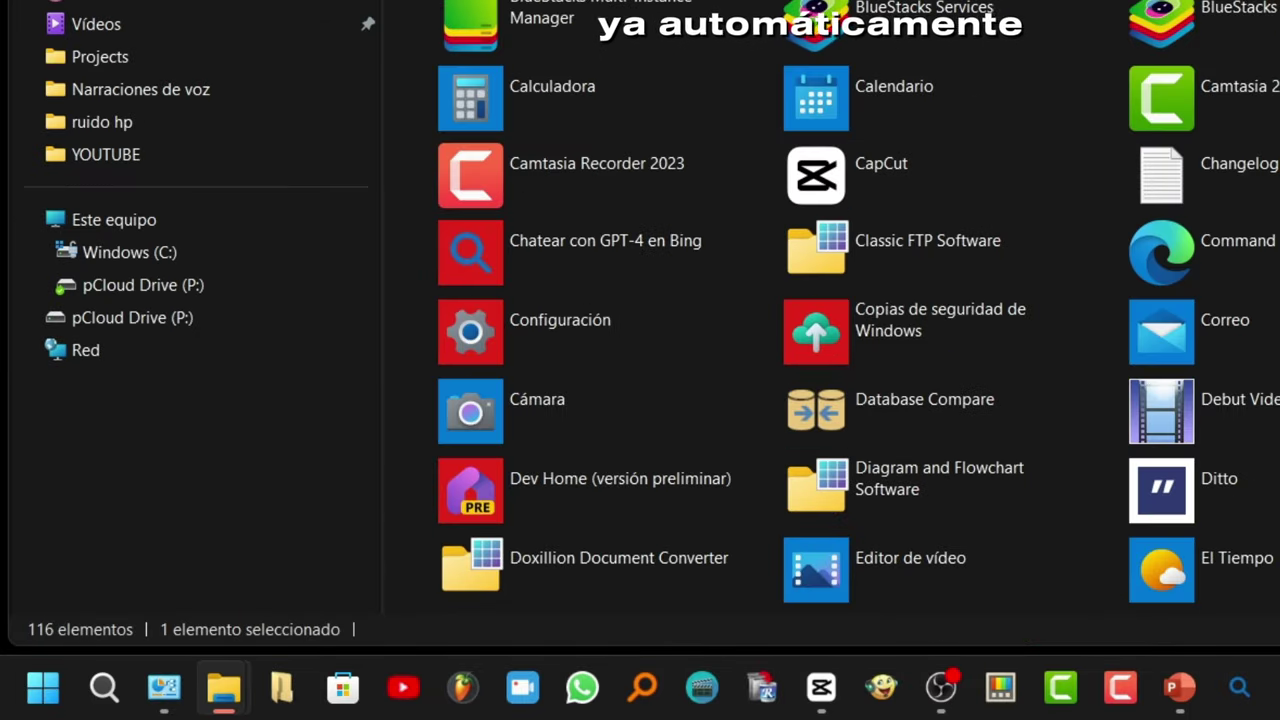
- Create a desktop shortcut for WhatsApp from the applications folder
{"action": "scroll", "coordinate": [845, 65], "scroll_direction": "down", "scroll_amount": 15}
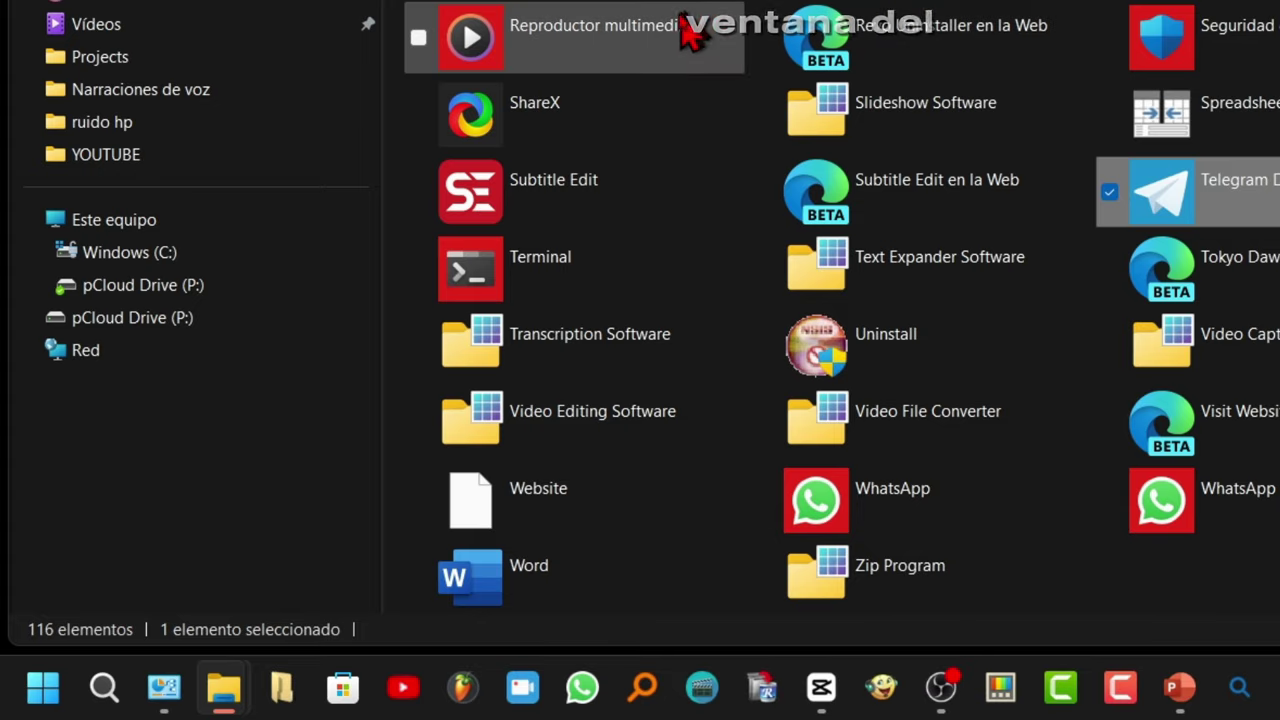
{"action": "scroll", "coordinate": [706, 203], "scroll_direction": "up", "scroll_amount": 15}
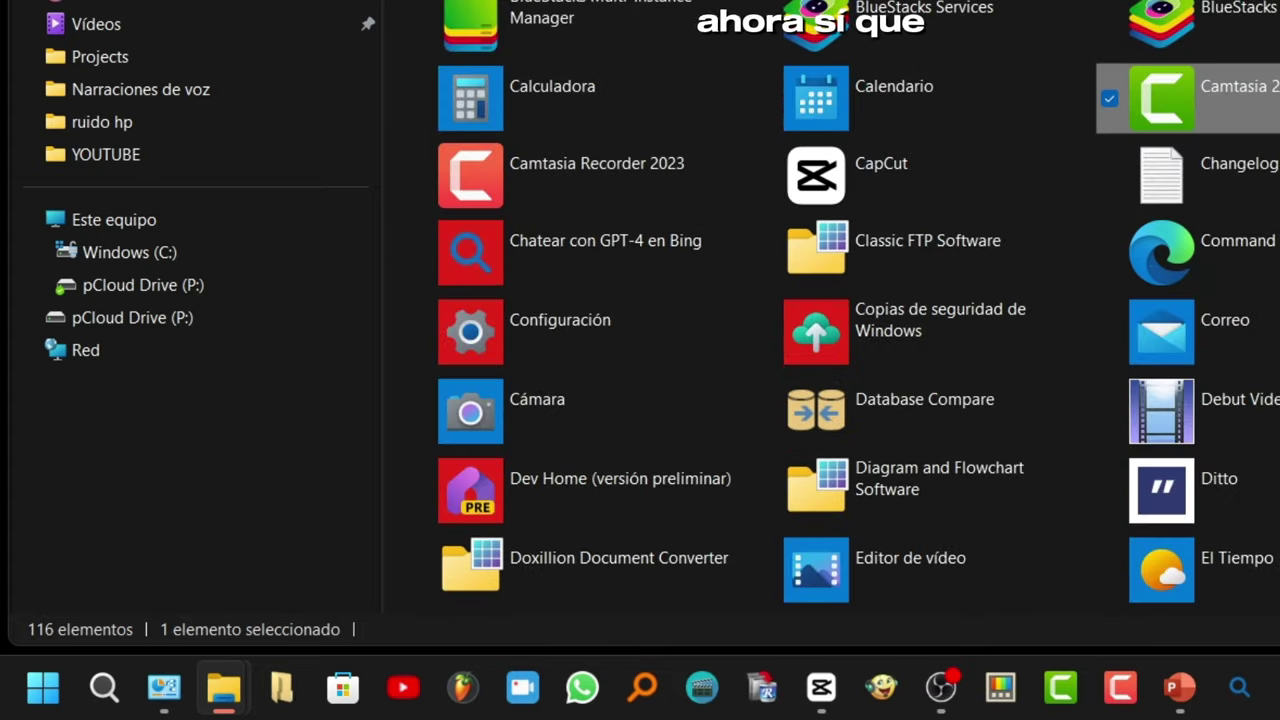
{"action": "scroll", "coordinate": [900, 508], "scroll_direction": "down", "scroll_amount": 15}
{"action": "right_click", "coordinate": [900, 508]}
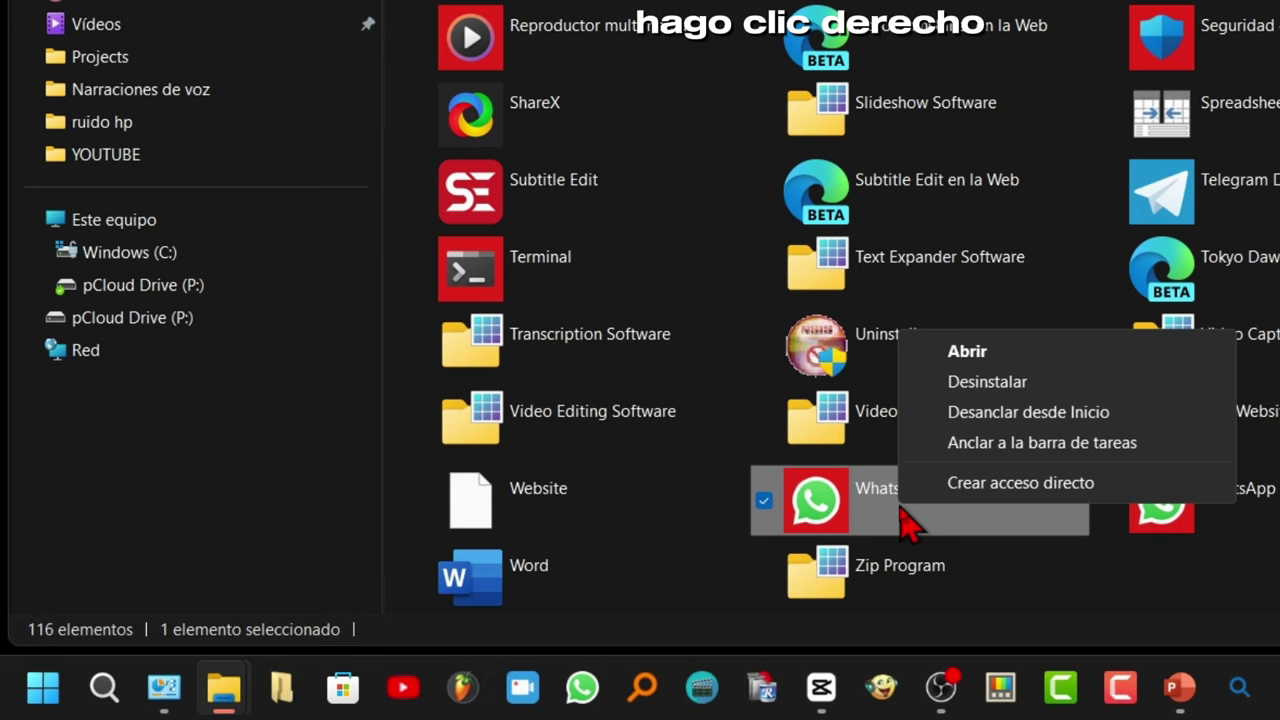
{"action": "left_click", "coordinate": [1043, 488]}
{"action": "left_click", "coordinate": [1123, 118]}
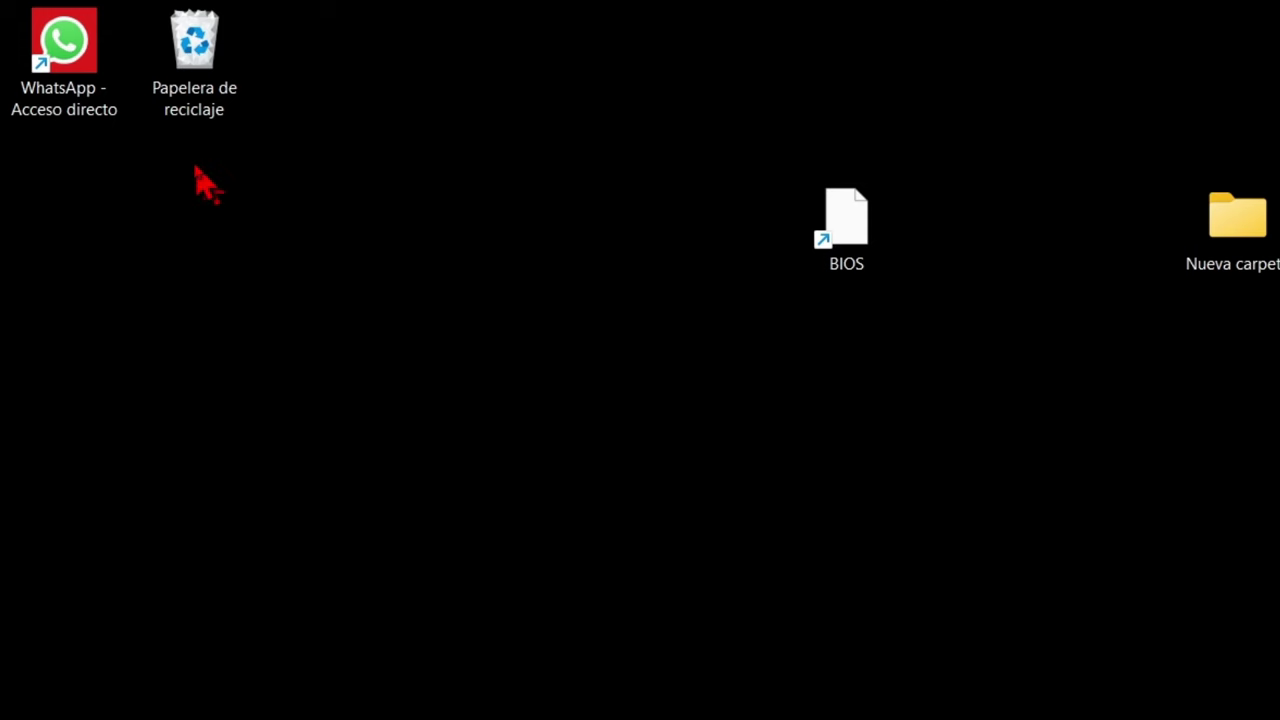
- Set the shortcut key of the WhatsApp desktop shortcut to CTRL + ALT + - in its properties
{"action": "right_click", "coordinate": [60, 42]}
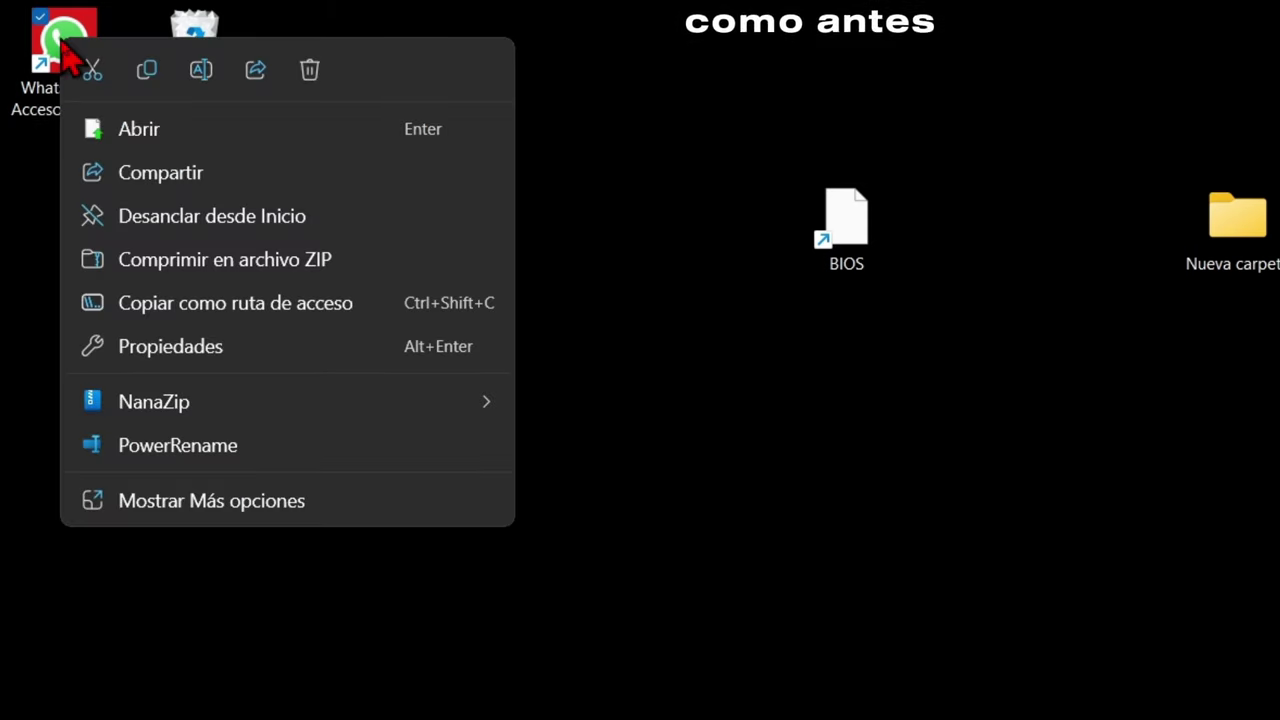
{"action": "left_click", "coordinate": [229, 350]}
{"action": "left_click_drag", "start_coordinate": [353, 66], "coordinate": [549, 124]}
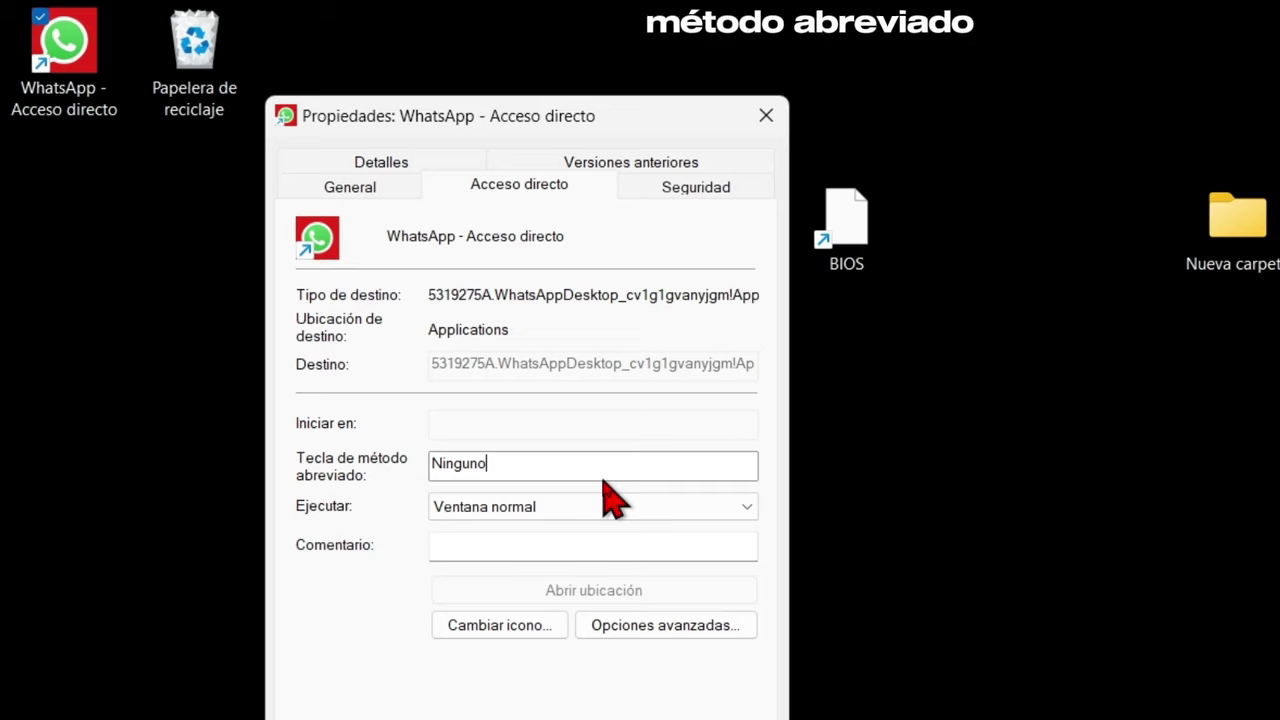
{"action": "key", "text": "ctrl+alt"}
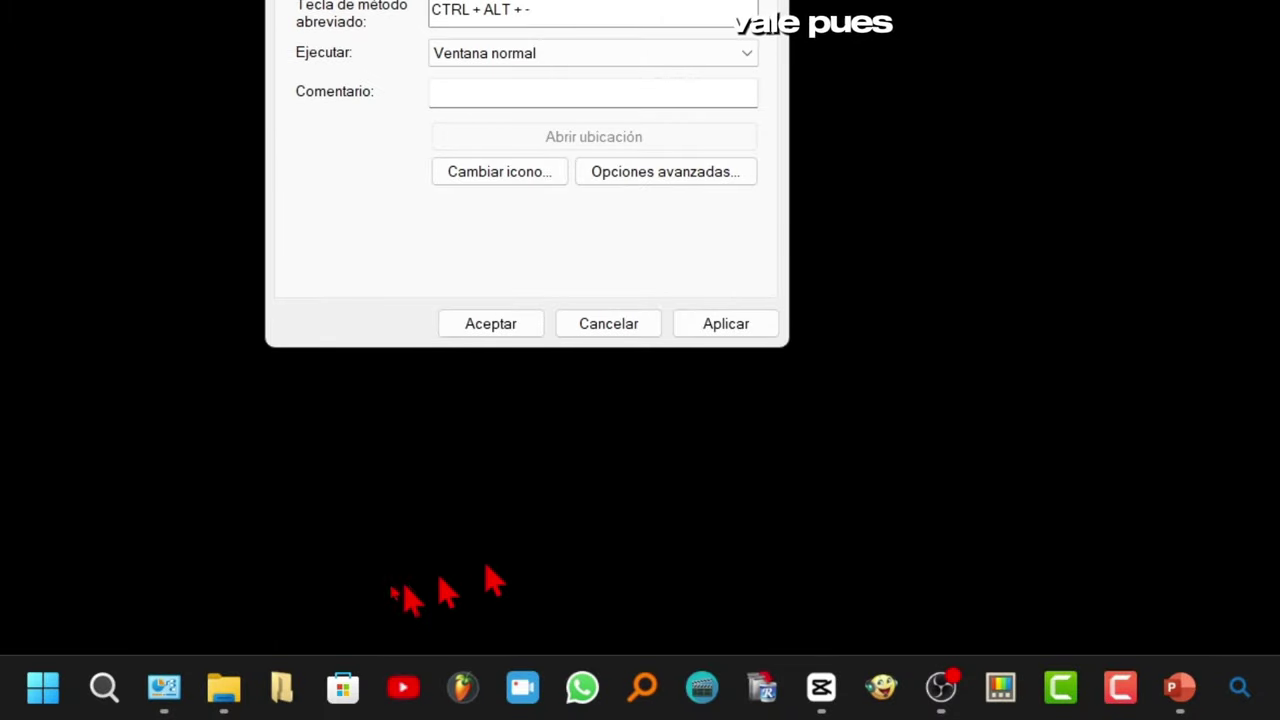
- Switch to the Microsoft Store and search for "power" to find the PowerToys app
{"action": "left_click", "coordinate": [343, 686]}
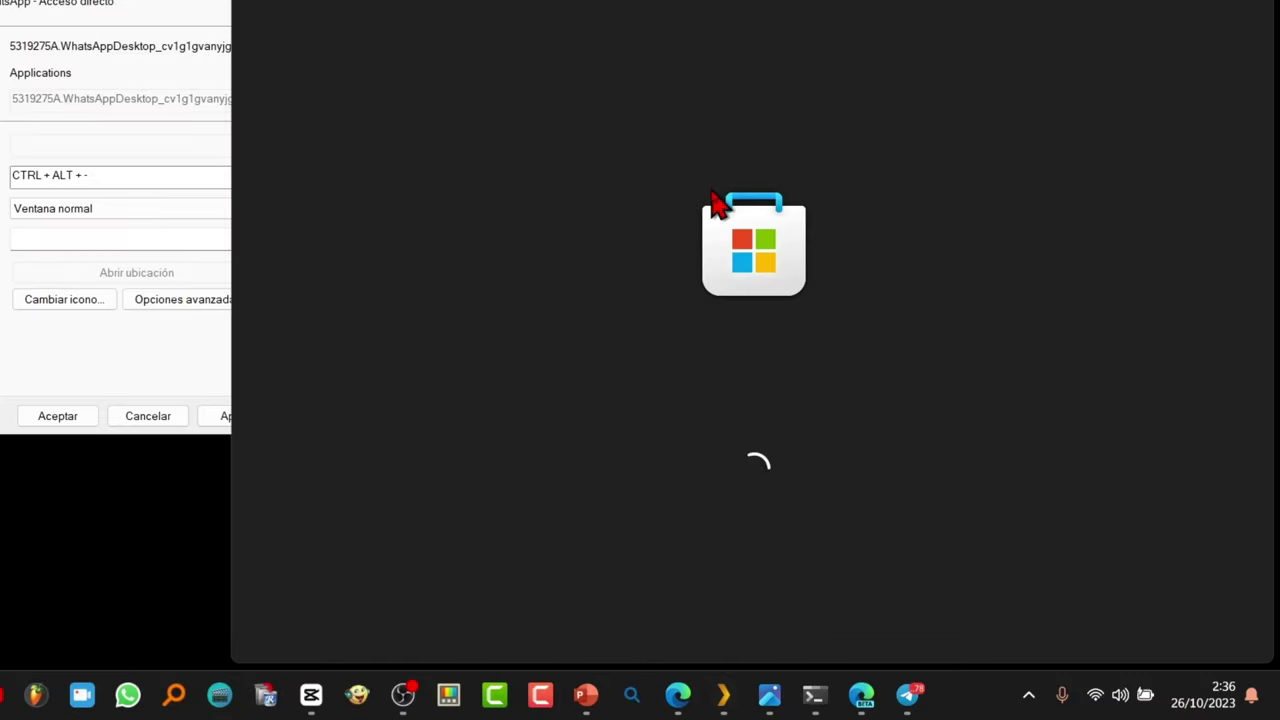
{"action": "left_click", "coordinate": [1279, 0]}
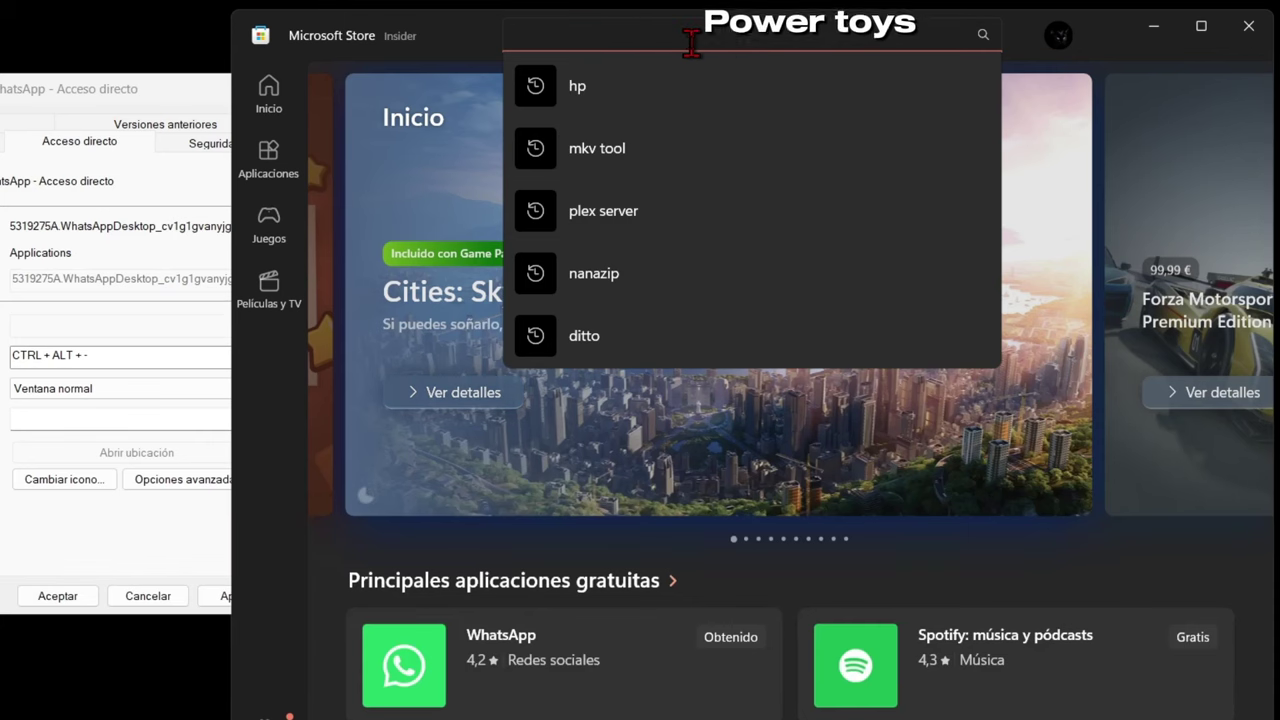
{"action": "type", "text": "power"}
{"action": "left_click", "coordinate": [694, 155]}
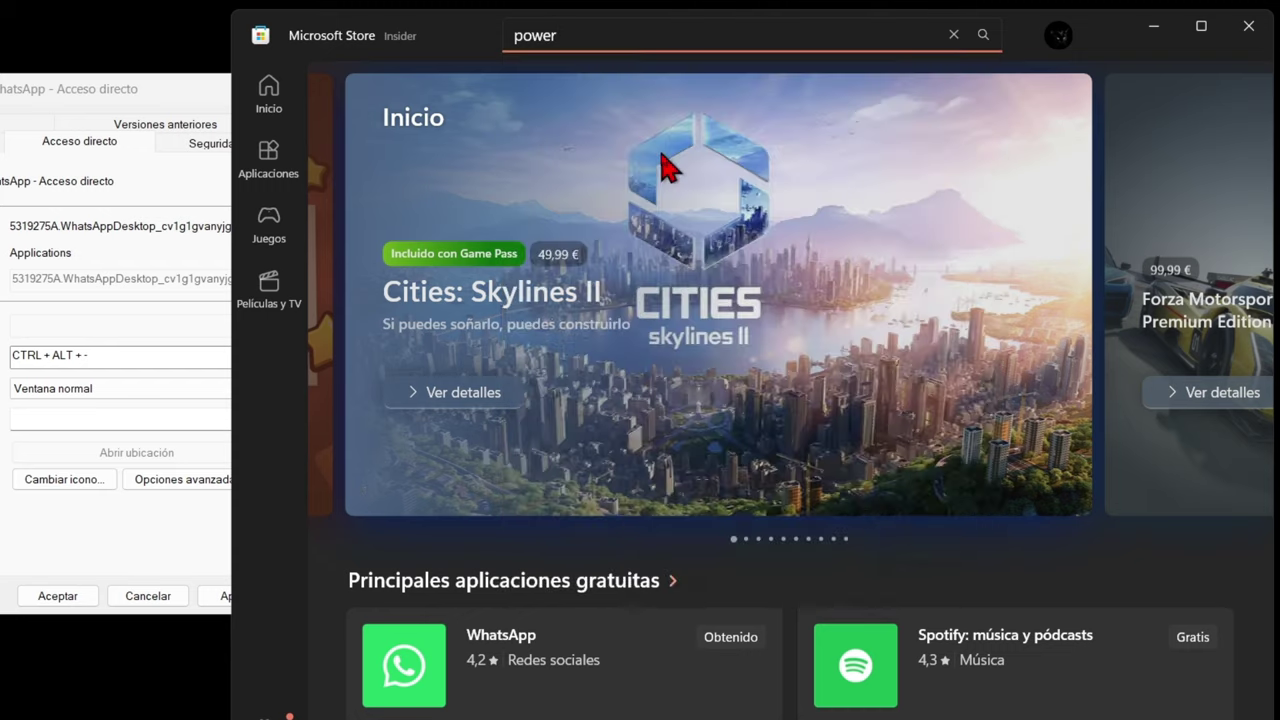
{"action": "left_click", "coordinate": [635, 270]}
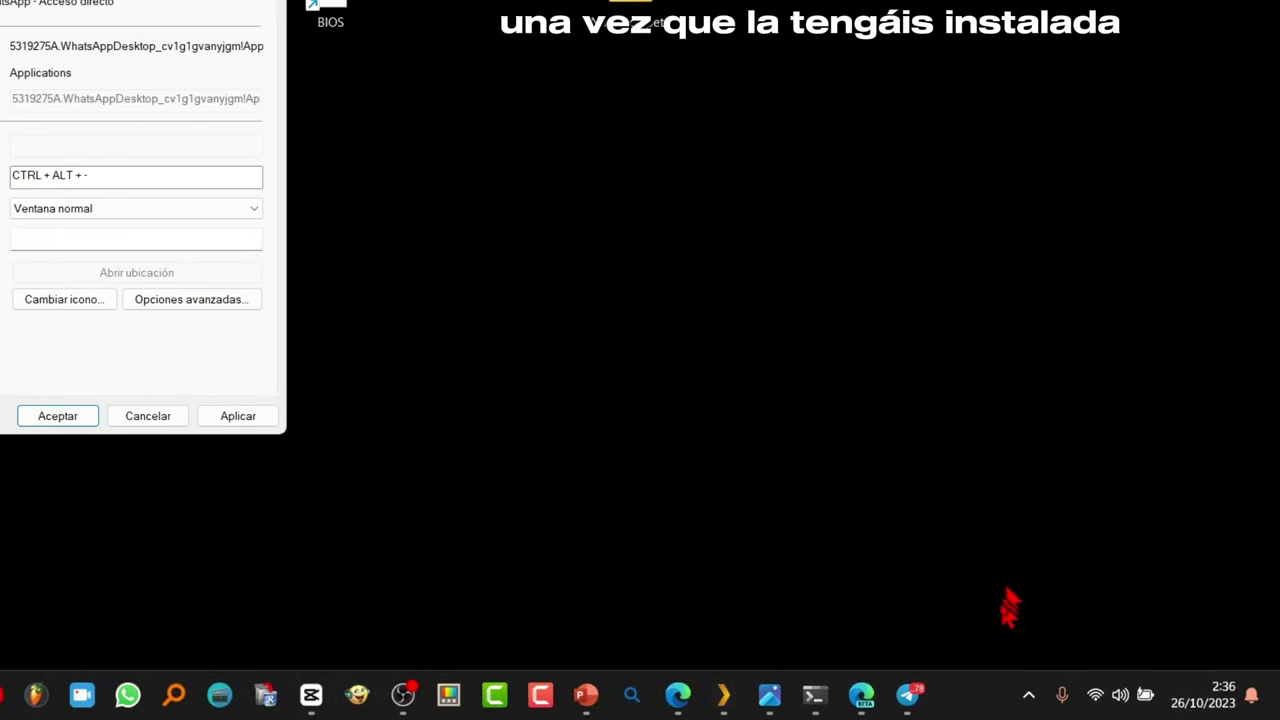
- Open the PowerToys settings window from its icon among the hidden system tray icons
{"action": "left_click", "coordinate": [1029, 697]}
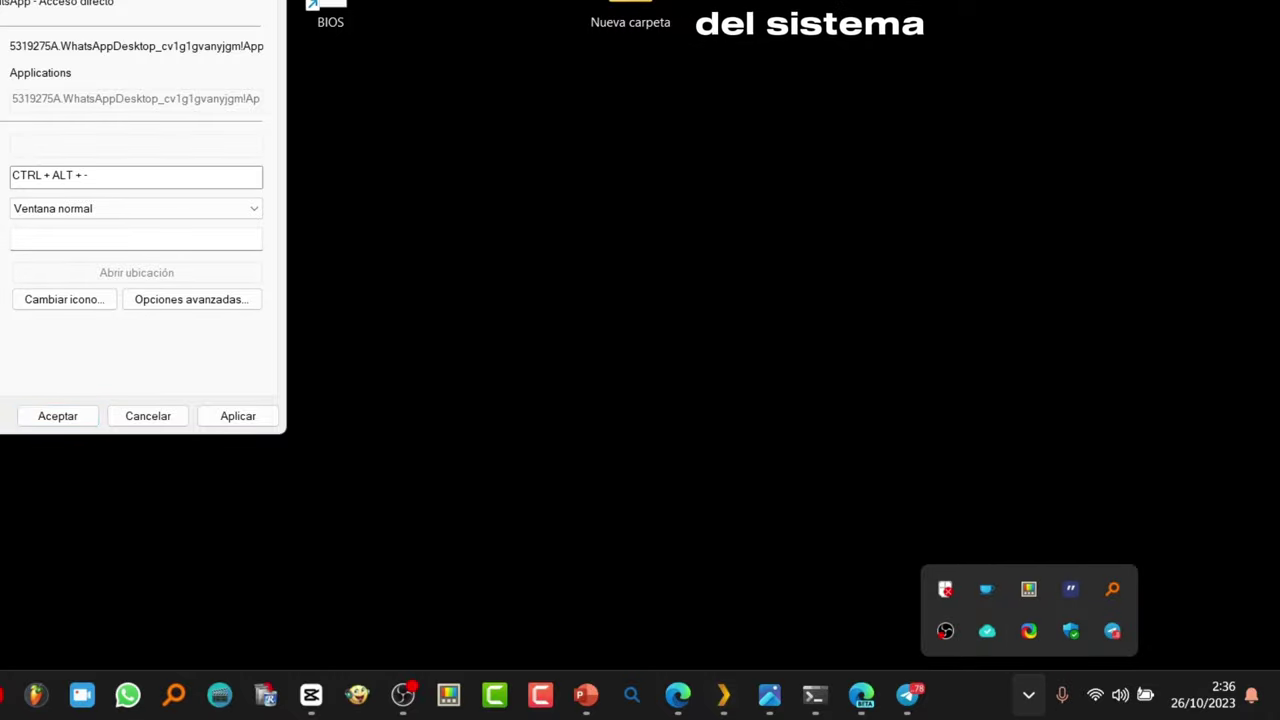
{"action": "key", "text": "super"}
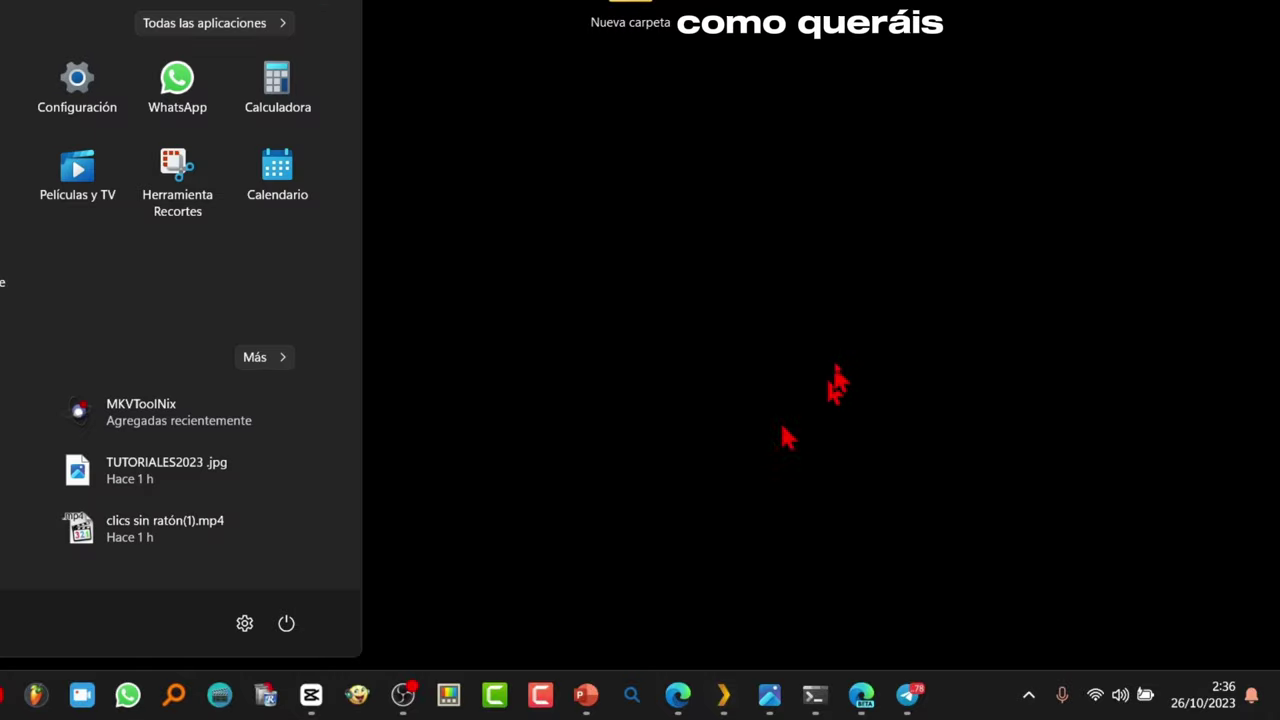
{"action": "key", "text": "Escape"}
{"action": "left_click", "coordinate": [1029, 694]}
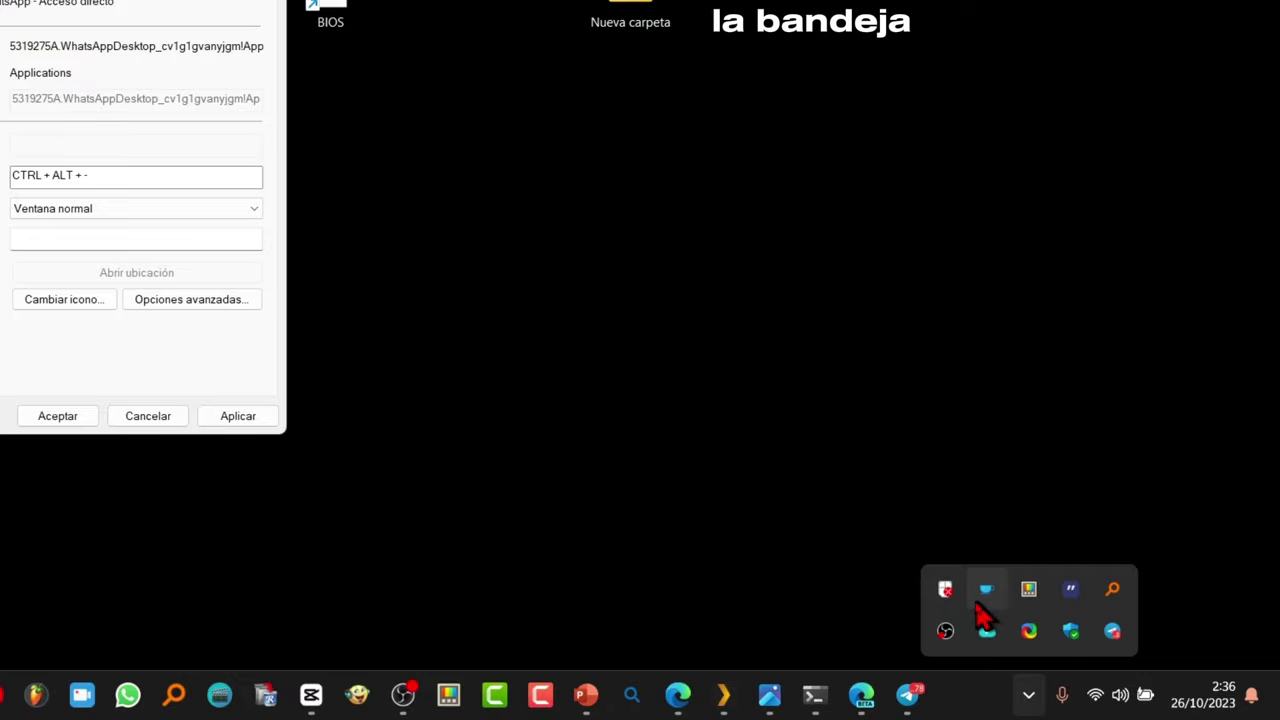
{"action": "right_click", "coordinate": [1033, 590]}
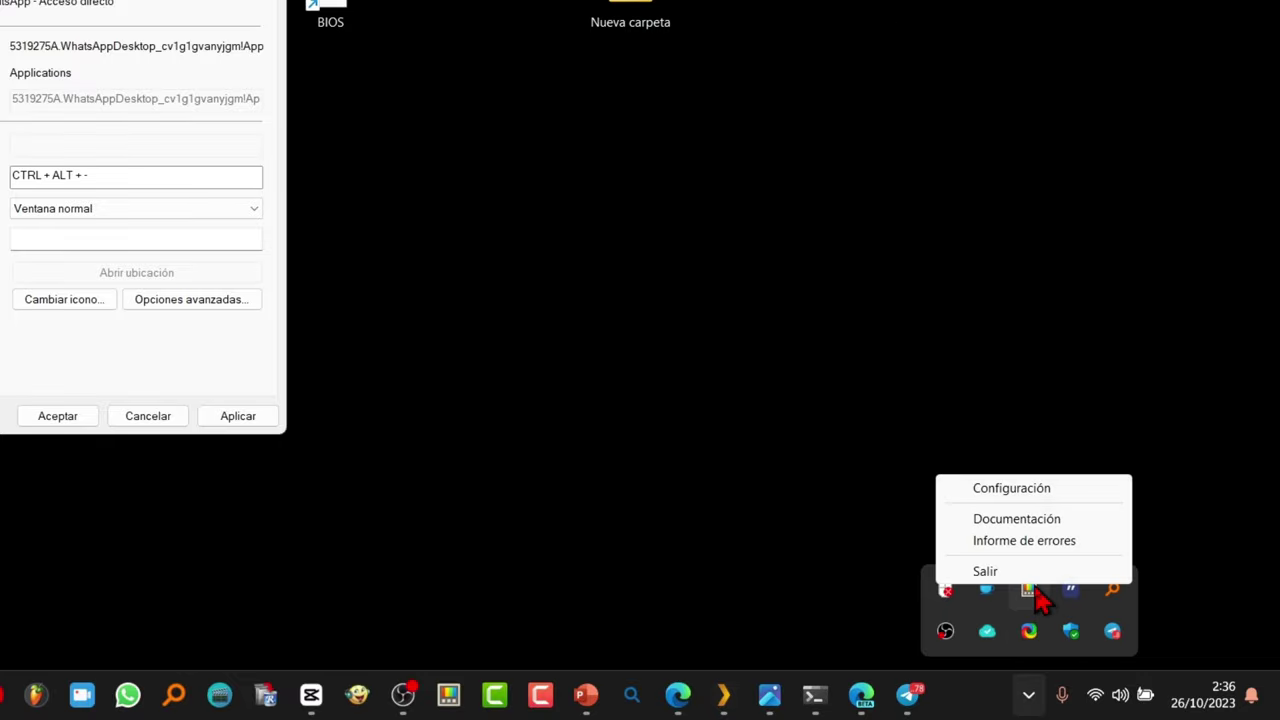
{"action": "left_click", "coordinate": [1049, 488]}
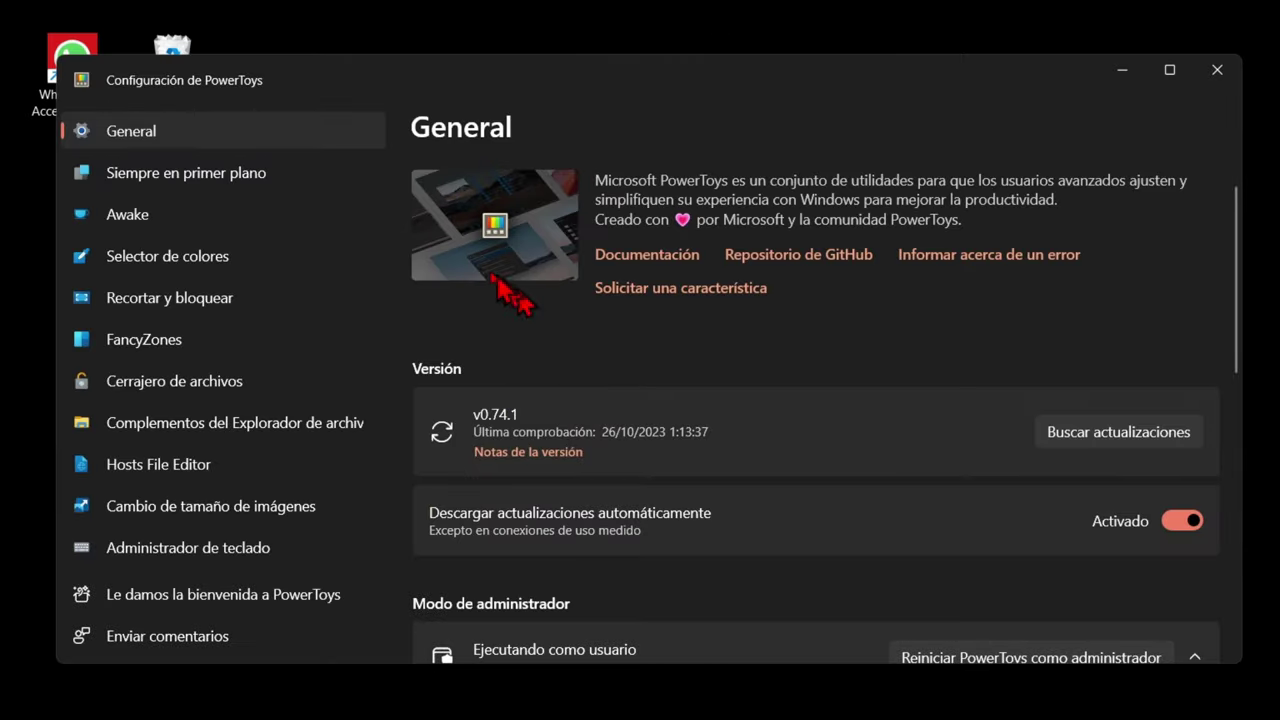
- Review the administrator mode and run-at-startup options in the General settings of PowerToys
{"action": "scroll", "coordinate": [706, 314], "scroll_direction": "down", "scroll_amount": 2}
{"action": "scroll", "coordinate": [706, 330], "scroll_direction": "down", "scroll_amount": 3}
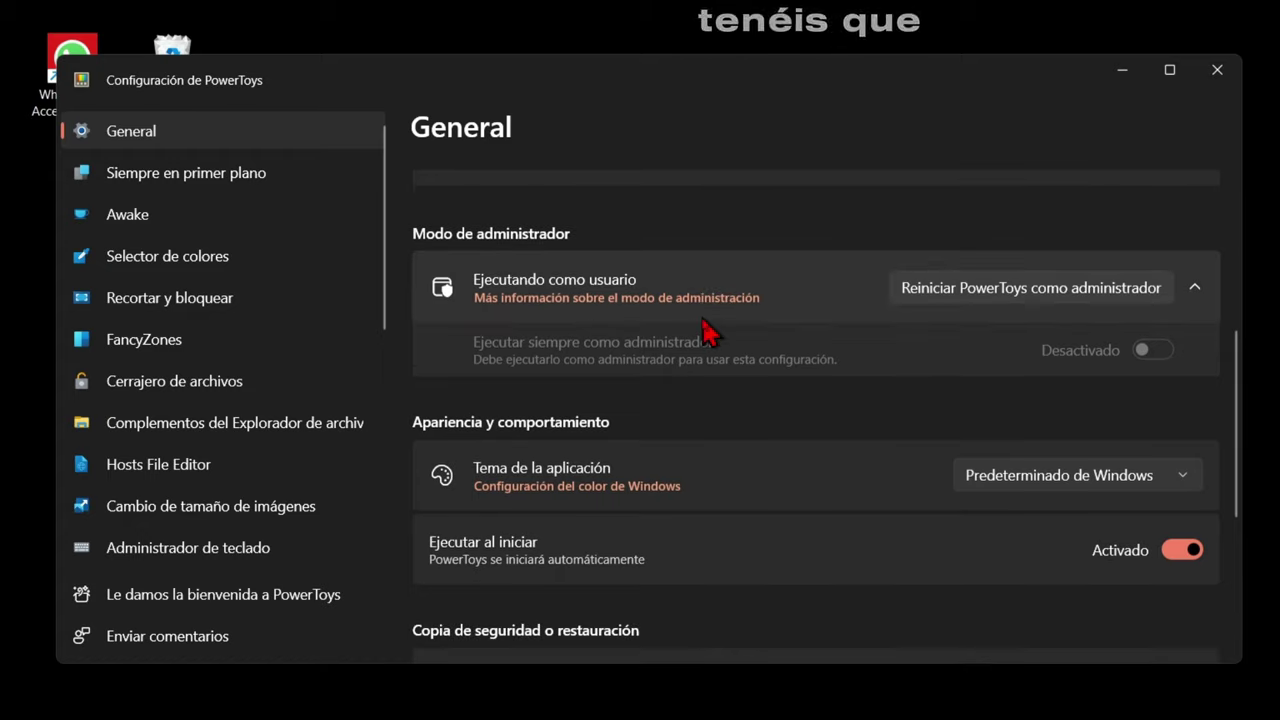
{"action": "scroll", "coordinate": [465, 310], "scroll_direction": "down", "scroll_amount": 3}
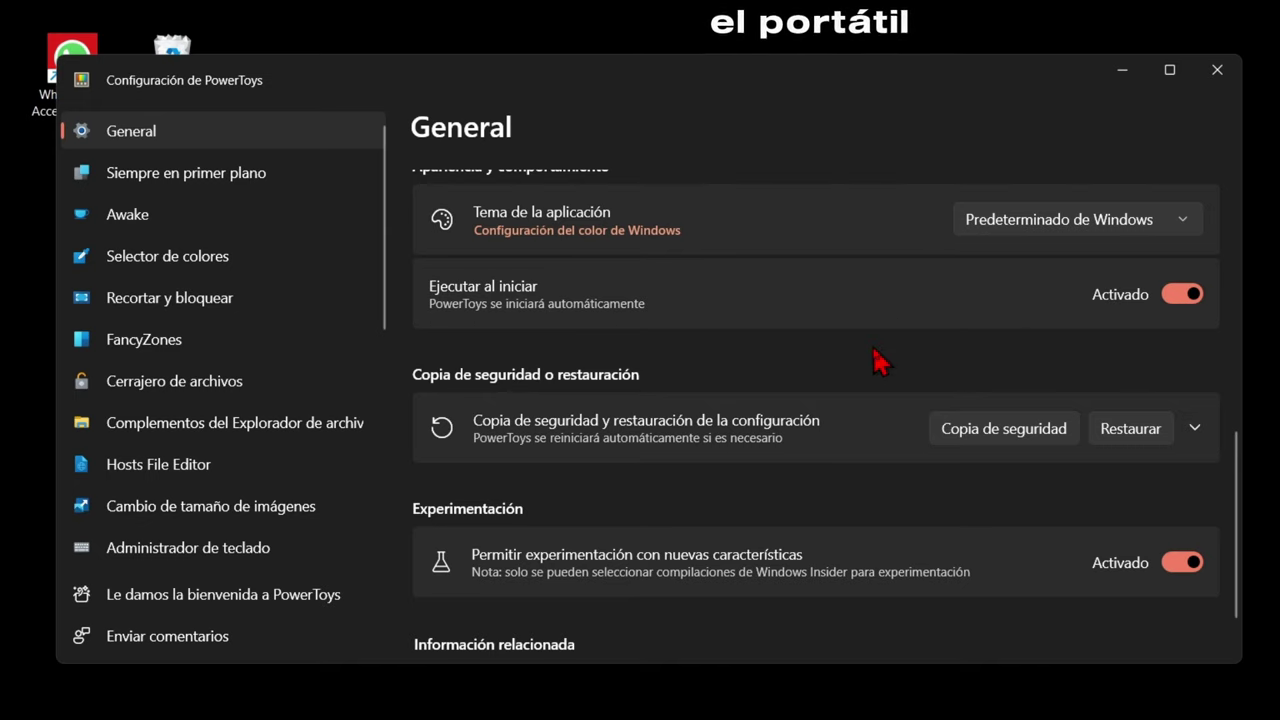
- Open the Administrador de teclado settings in PowerToys and make sure the keyboard manager is enabled
{"action": "left_click", "coordinate": [215, 550]}
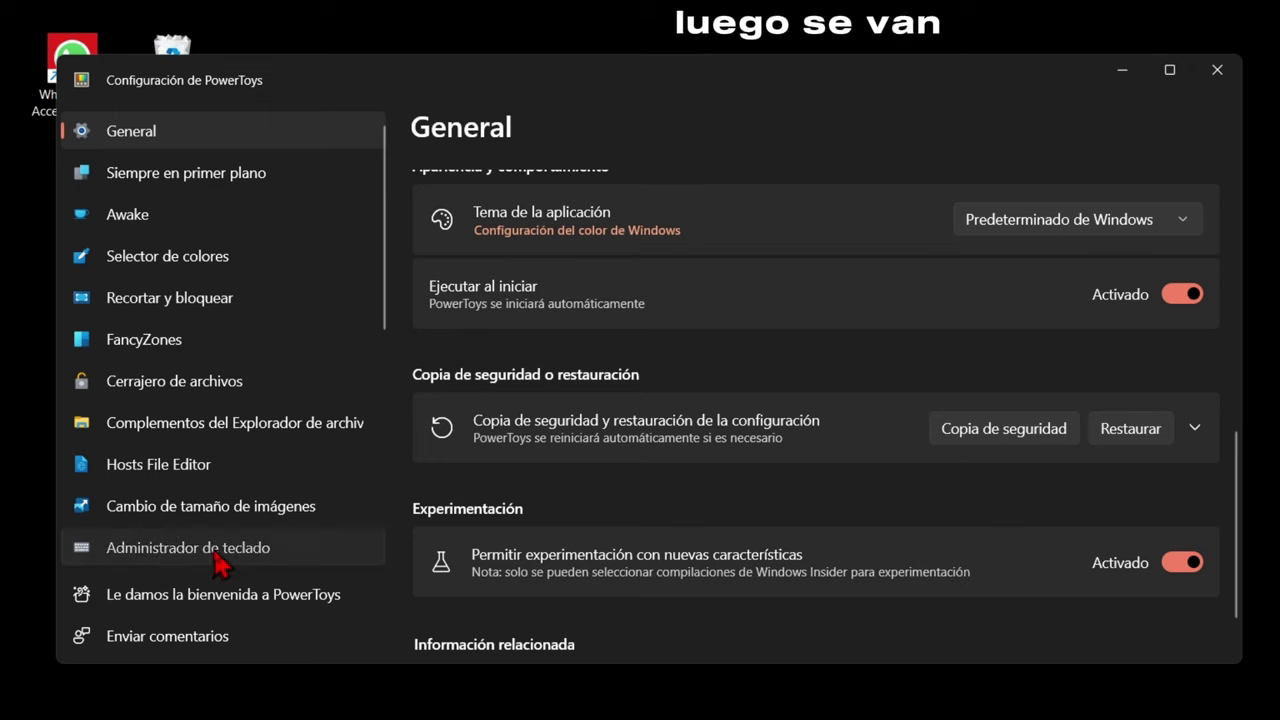
{"action": "scroll", "coordinate": [955, 345], "scroll_direction": "down", "scroll_amount": 2}
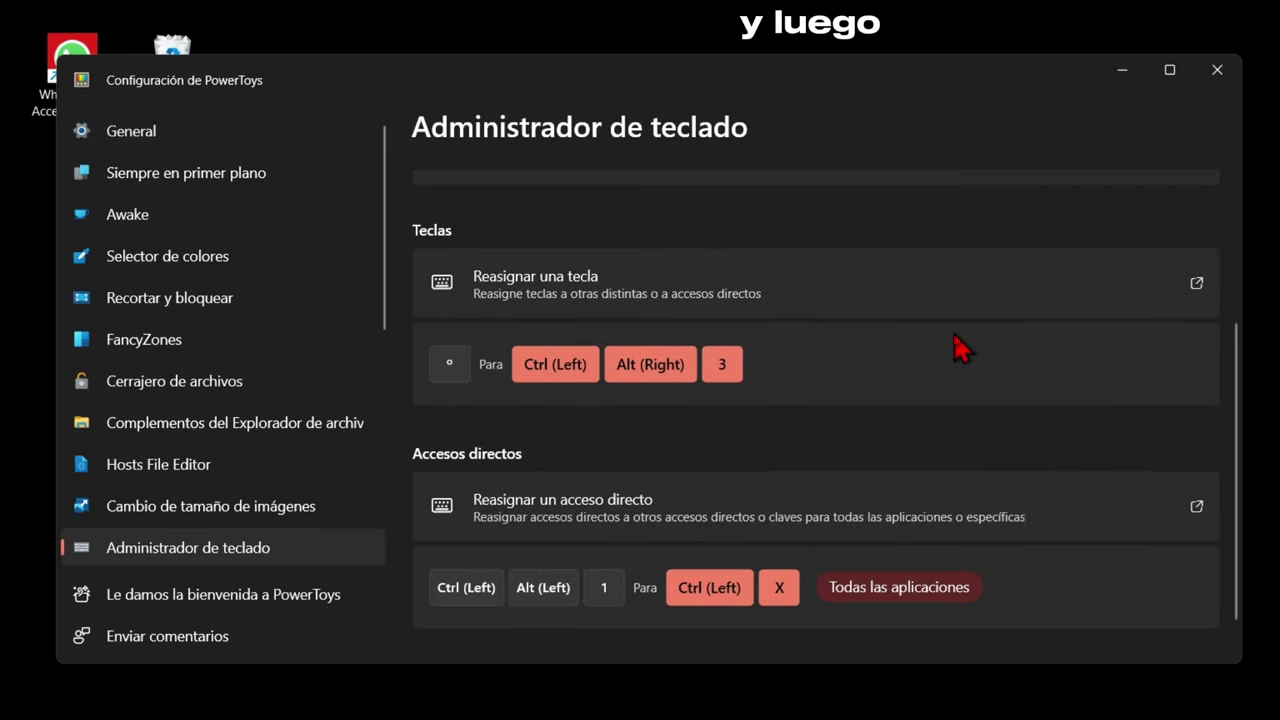
{"action": "scroll", "coordinate": [955, 345], "scroll_direction": "up", "scroll_amount": 2}
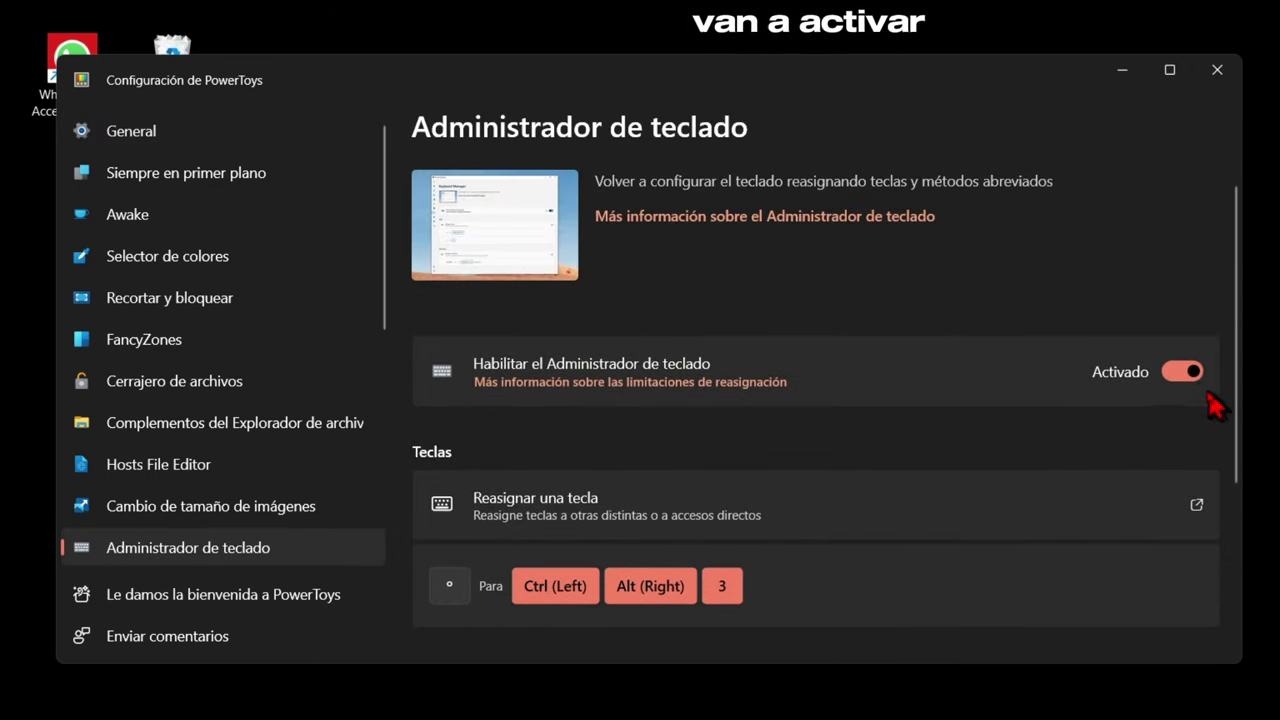
{"action": "left_click", "coordinate": [1190, 378]}
{"action": "left_click", "coordinate": [1190, 378]}
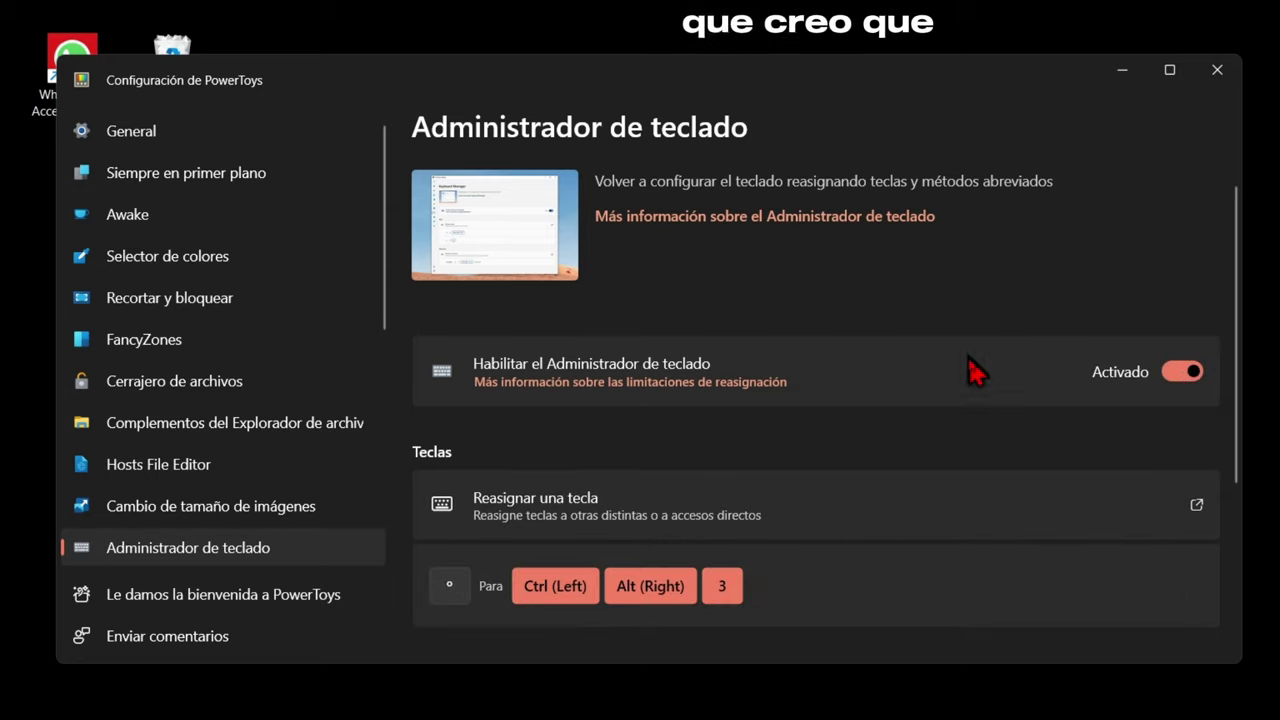
- Open the key remapping editor and set the "-" key as the source key of a new remapping
{"action": "scroll", "coordinate": [972, 380], "scroll_direction": "down", "scroll_amount": 1}
{"action": "scroll", "coordinate": [975, 390], "scroll_direction": "down", "scroll_amount": 2}
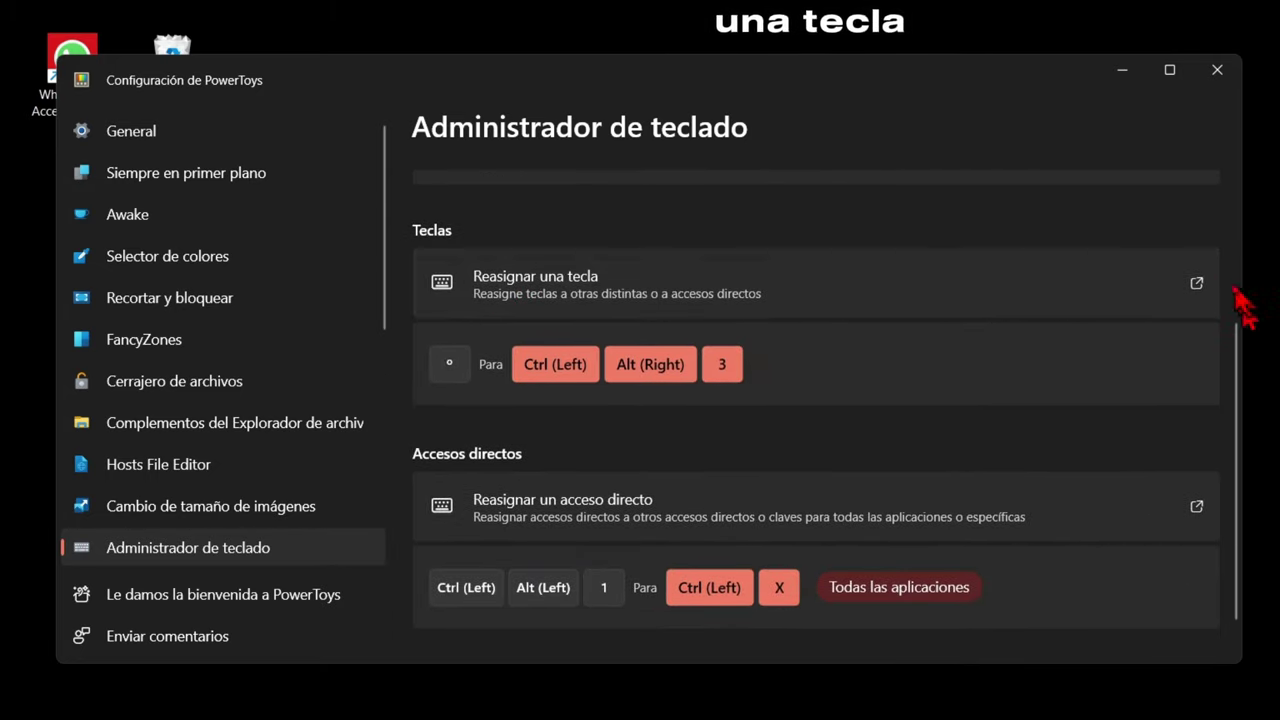
{"action": "left_click", "coordinate": [1197, 285]}
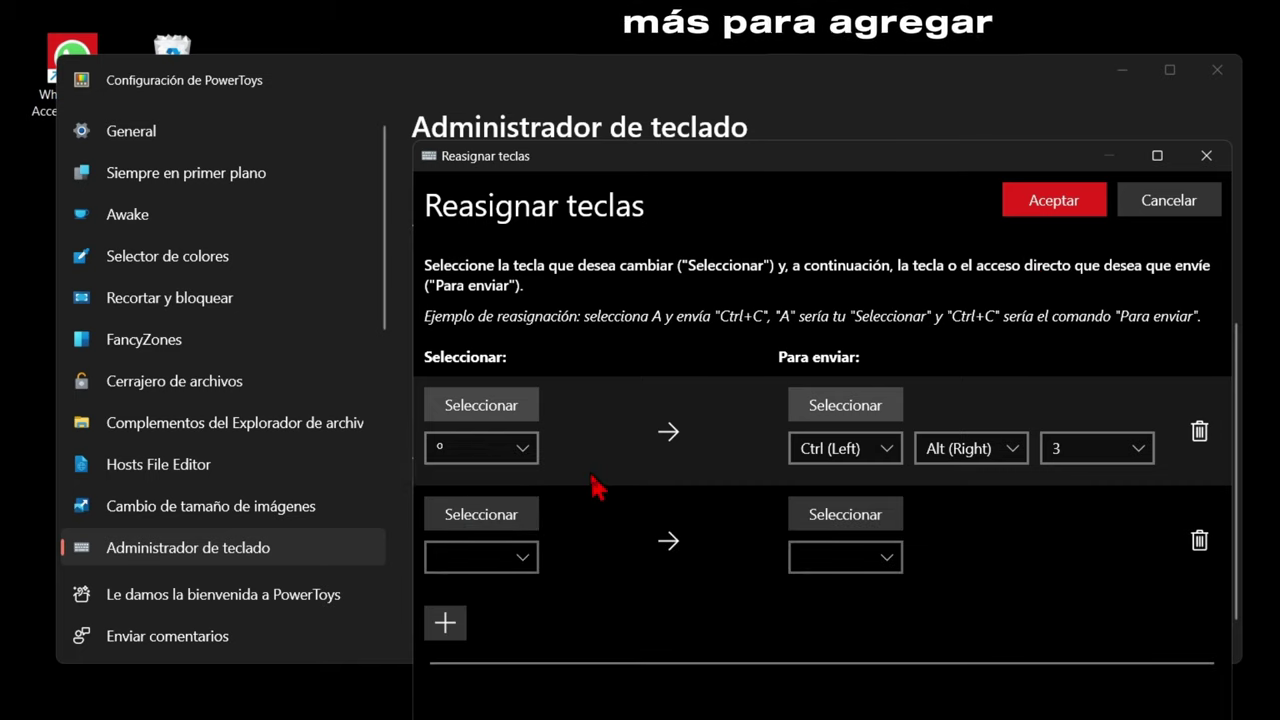
{"action": "left_click", "coordinate": [504, 522]}
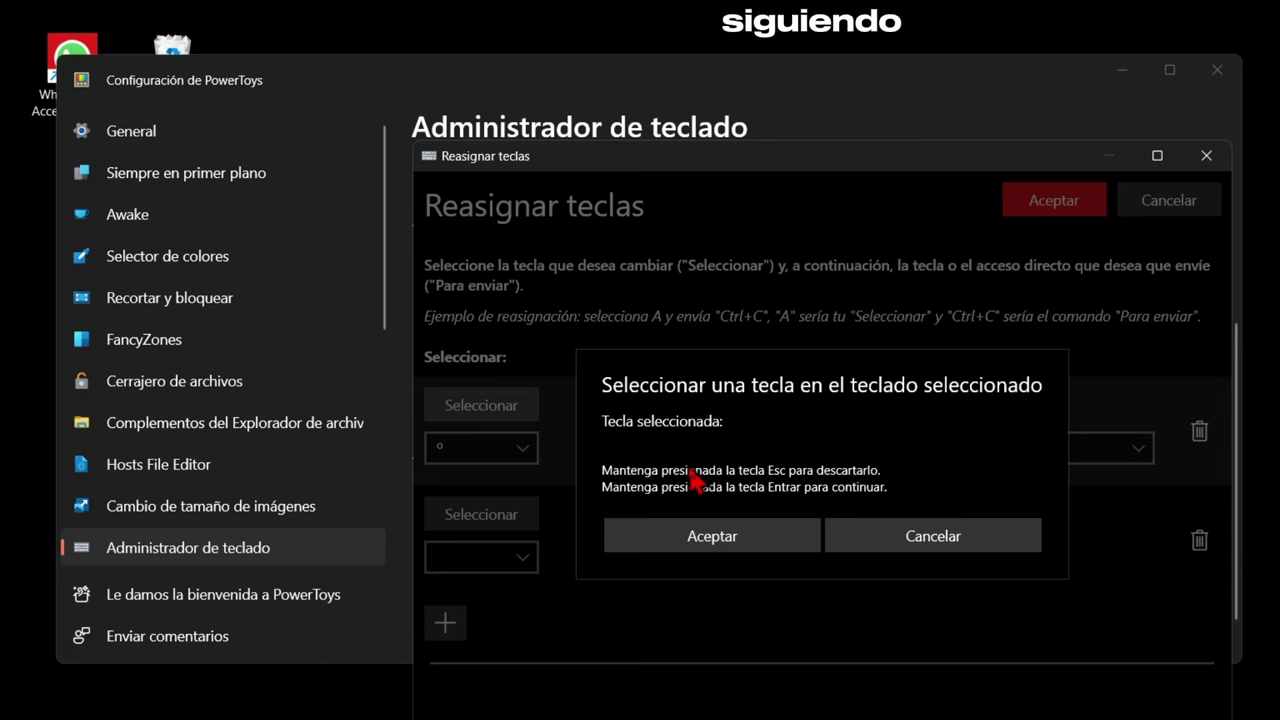
{"action": "key", "text": "minus"}
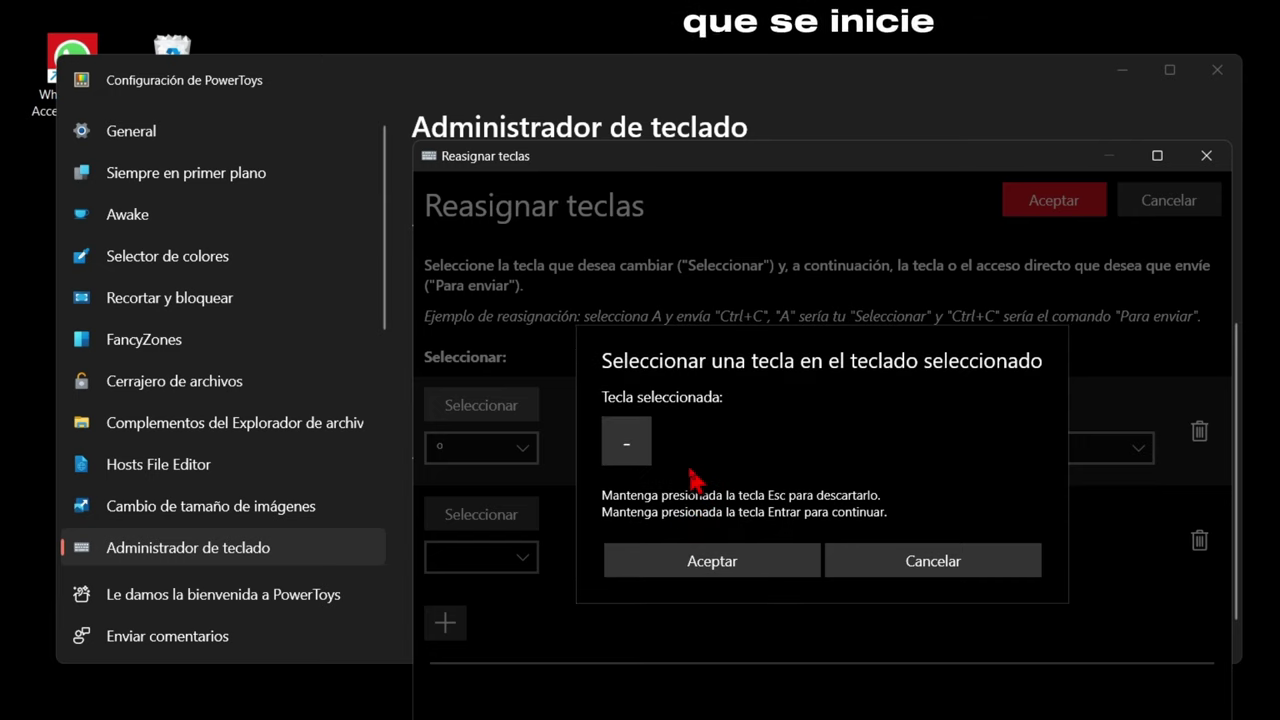
{"action": "left_click", "coordinate": [718, 572]}
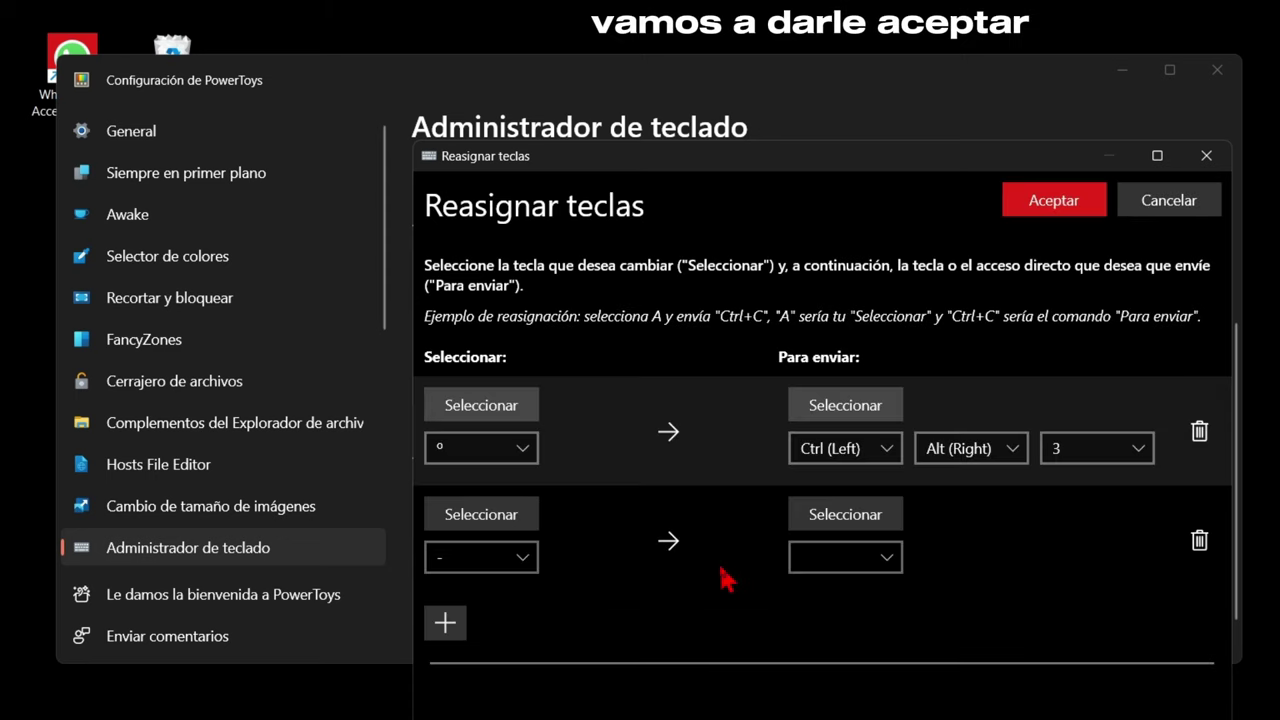
- Map the "-" key to send Ctrl (Left) + Alt (Left) + -, and save the remapping despite the unassigned-keys warning
{"action": "left_click", "coordinate": [880, 516]}
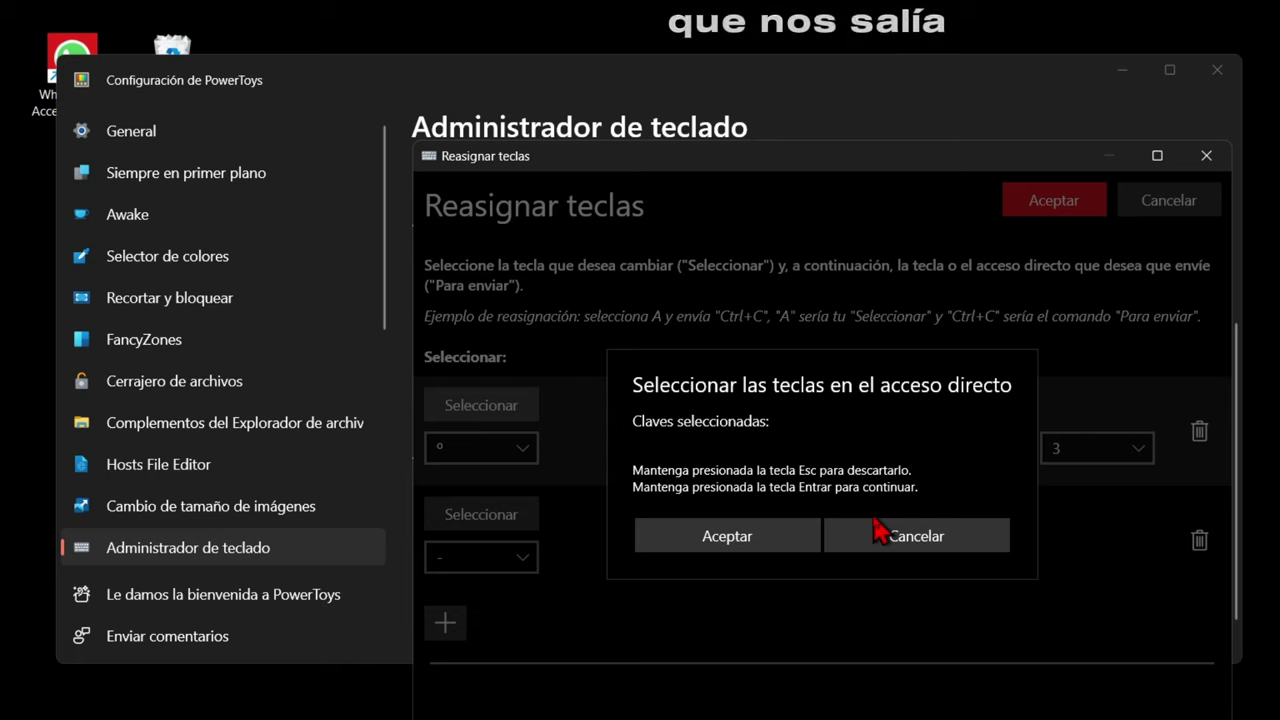
{"action": "key", "text": "ctrl+alt+minus"}
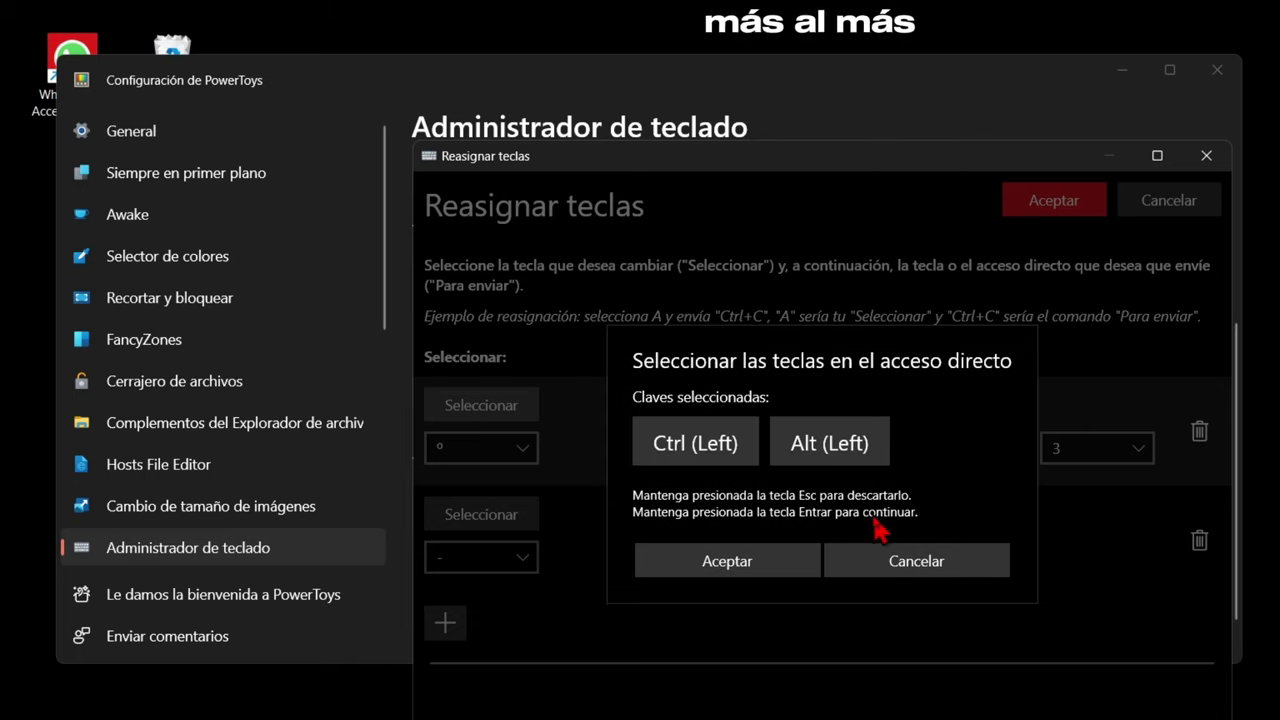
{"action": "left_click", "coordinate": [773, 566]}
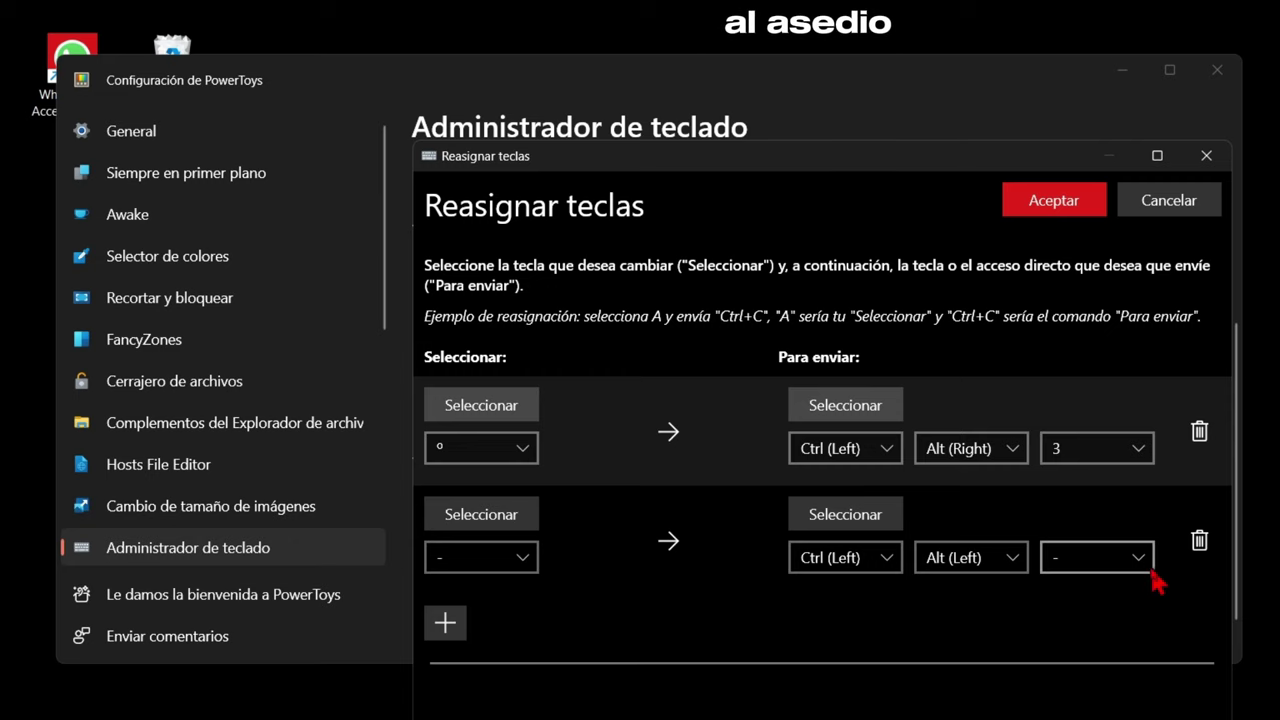
{"action": "left_click", "coordinate": [1058, 204]}
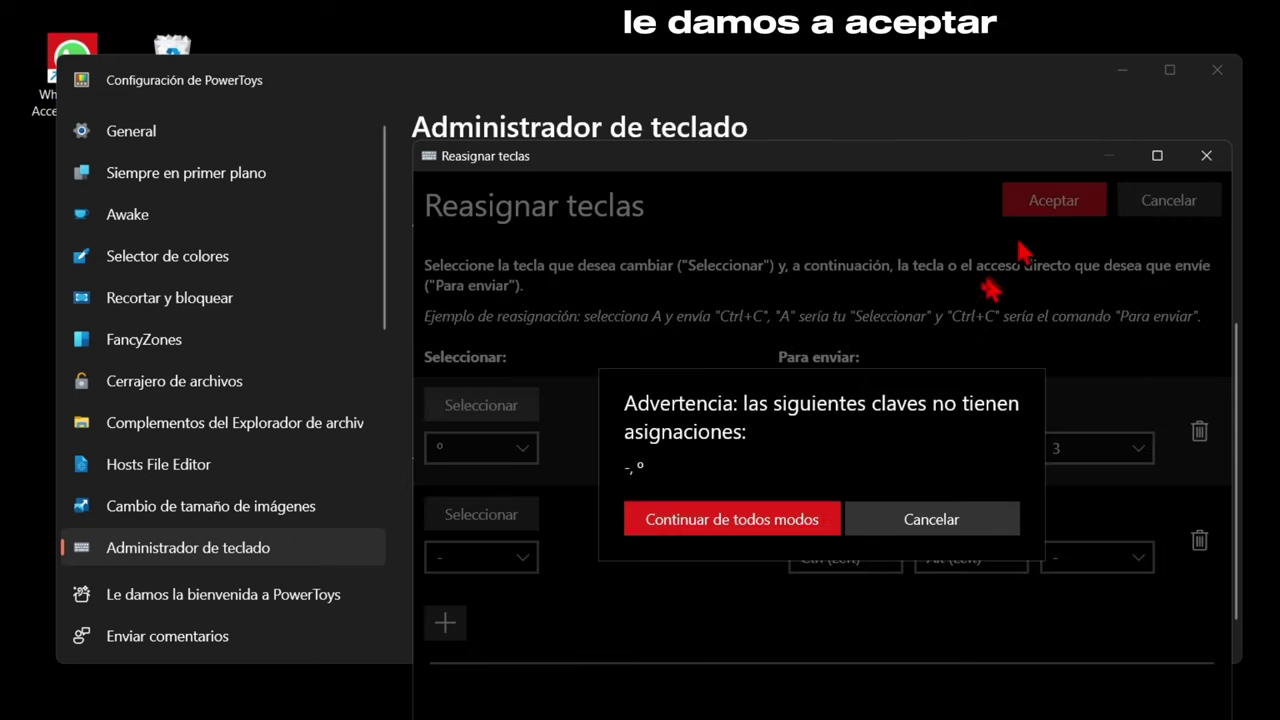
{"action": "left_click", "coordinate": [772, 528]}
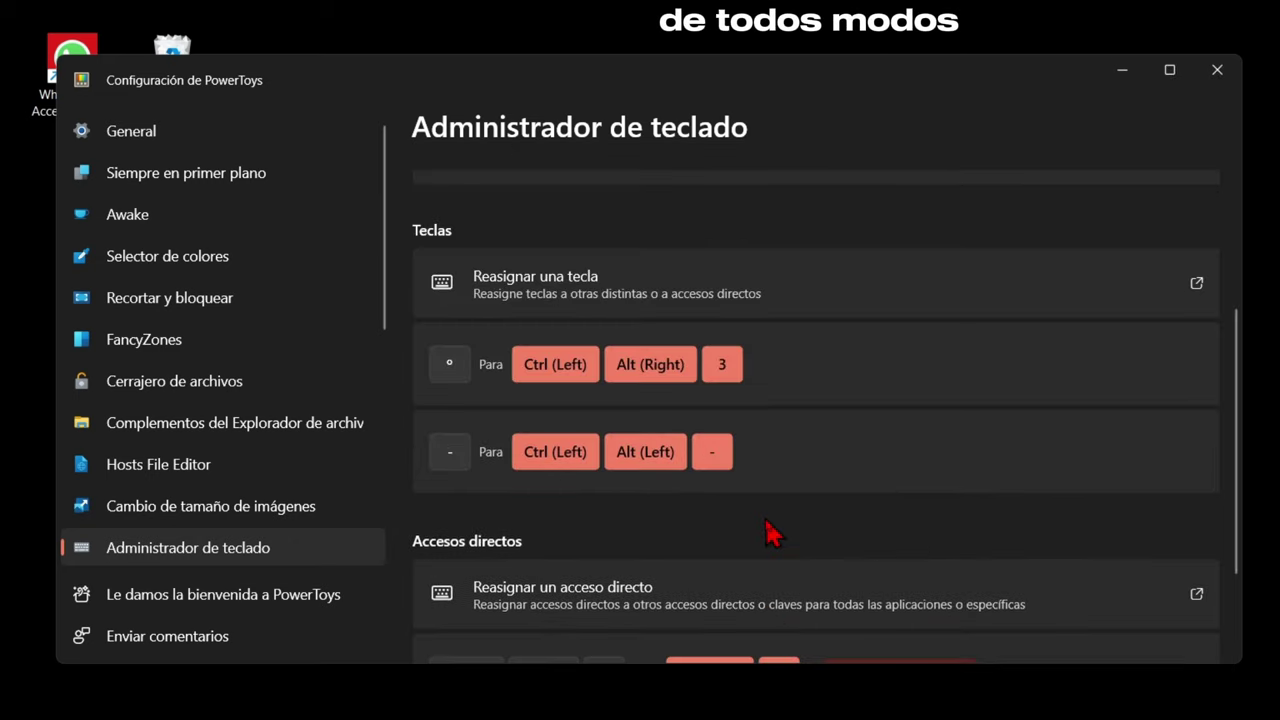
- Minimize the PowerToys settings, then apply the CTRL + ALT + - shortcut key in the WhatsApp shortcut properties and close them
{"action": "left_click", "coordinate": [1122, 70]}
{"action": "left_click_drag", "start_coordinate": [470, 116], "coordinate": [477, 175]}
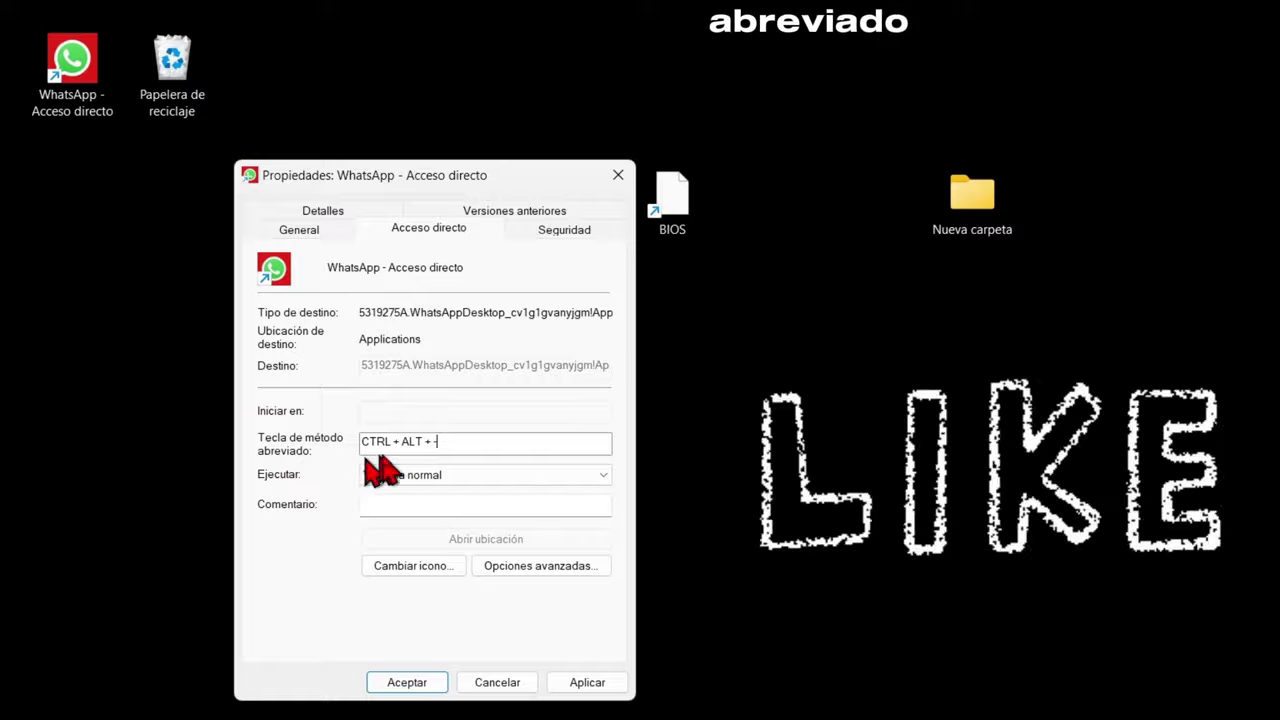
{"action": "left_click", "coordinate": [592, 684]}
{"action": "left_click", "coordinate": [440, 684]}
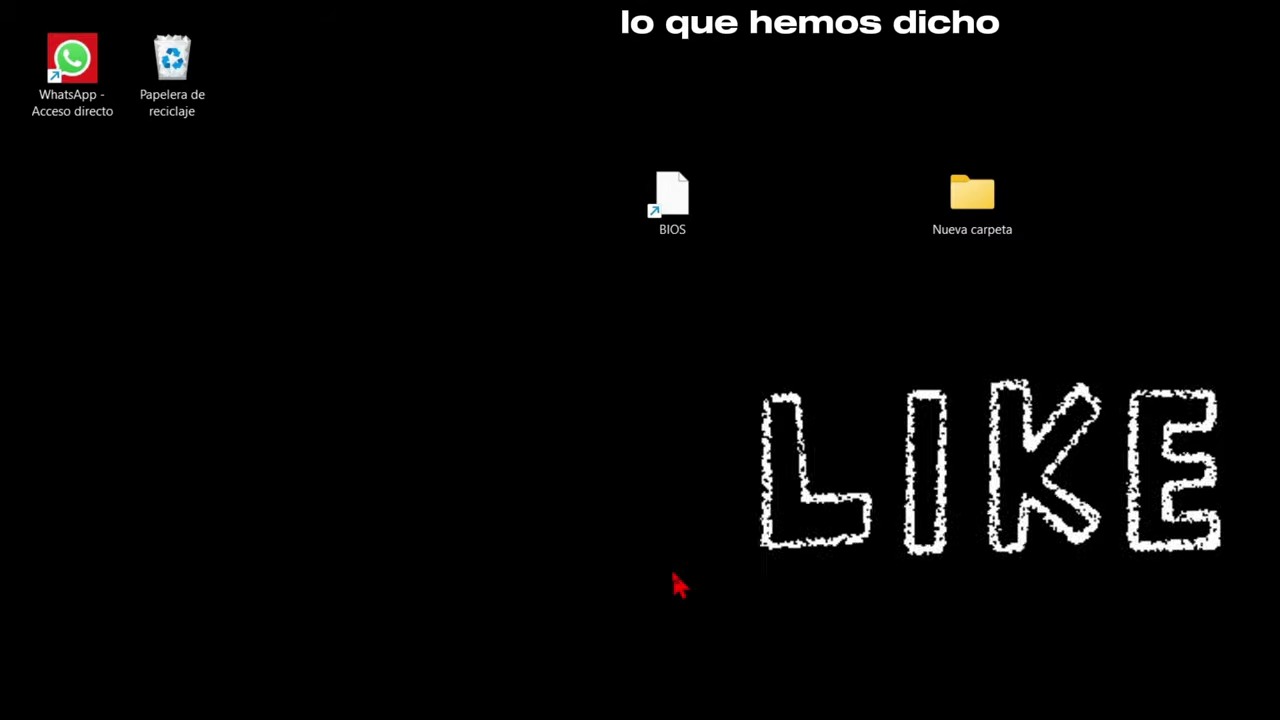
- Test the assigned keyboard shortcut by launching WhatsApp with it, and minimize the WhatsApp window
{"action": "key", "text": "ctrl+alt+w"}
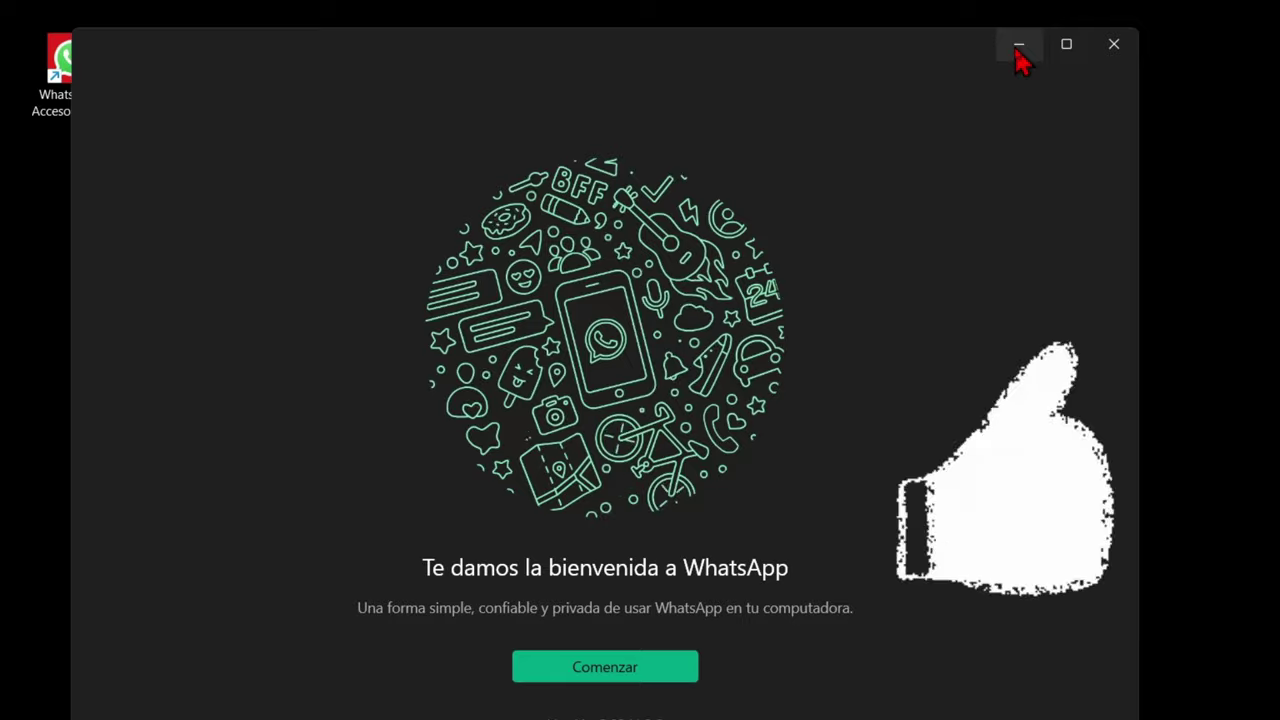
{"action": "left_click", "coordinate": [1019, 47]}
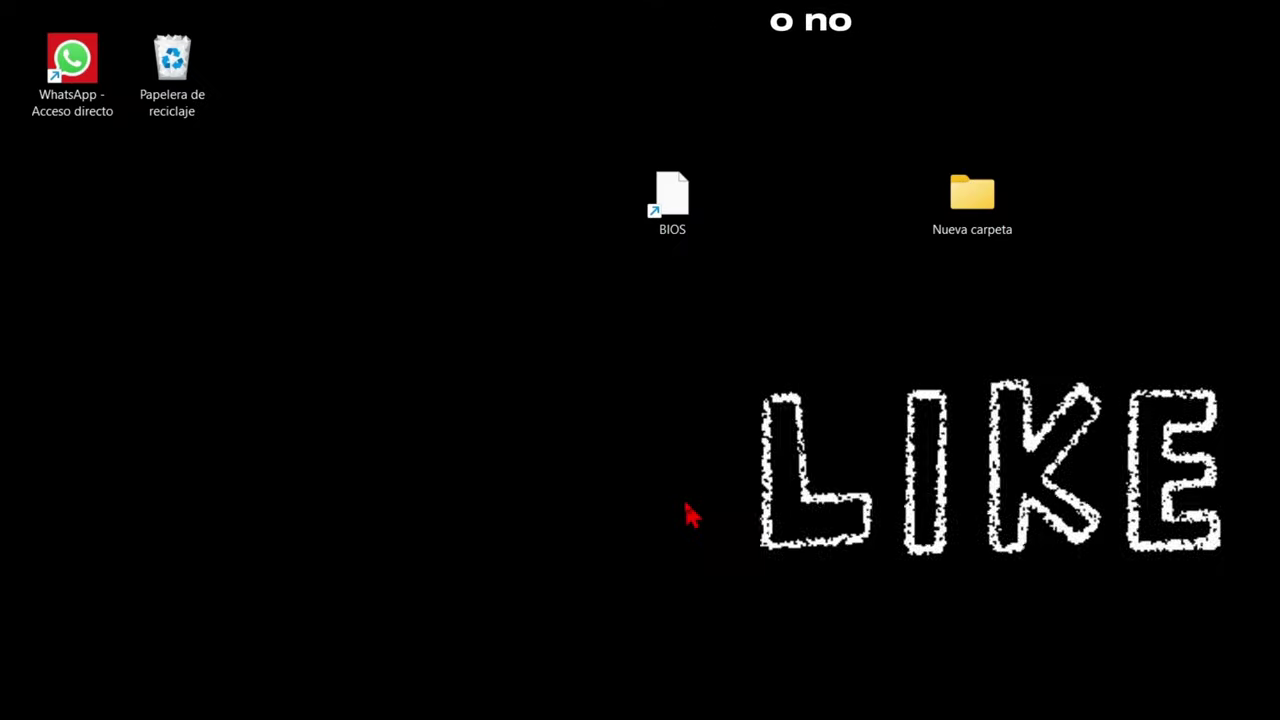